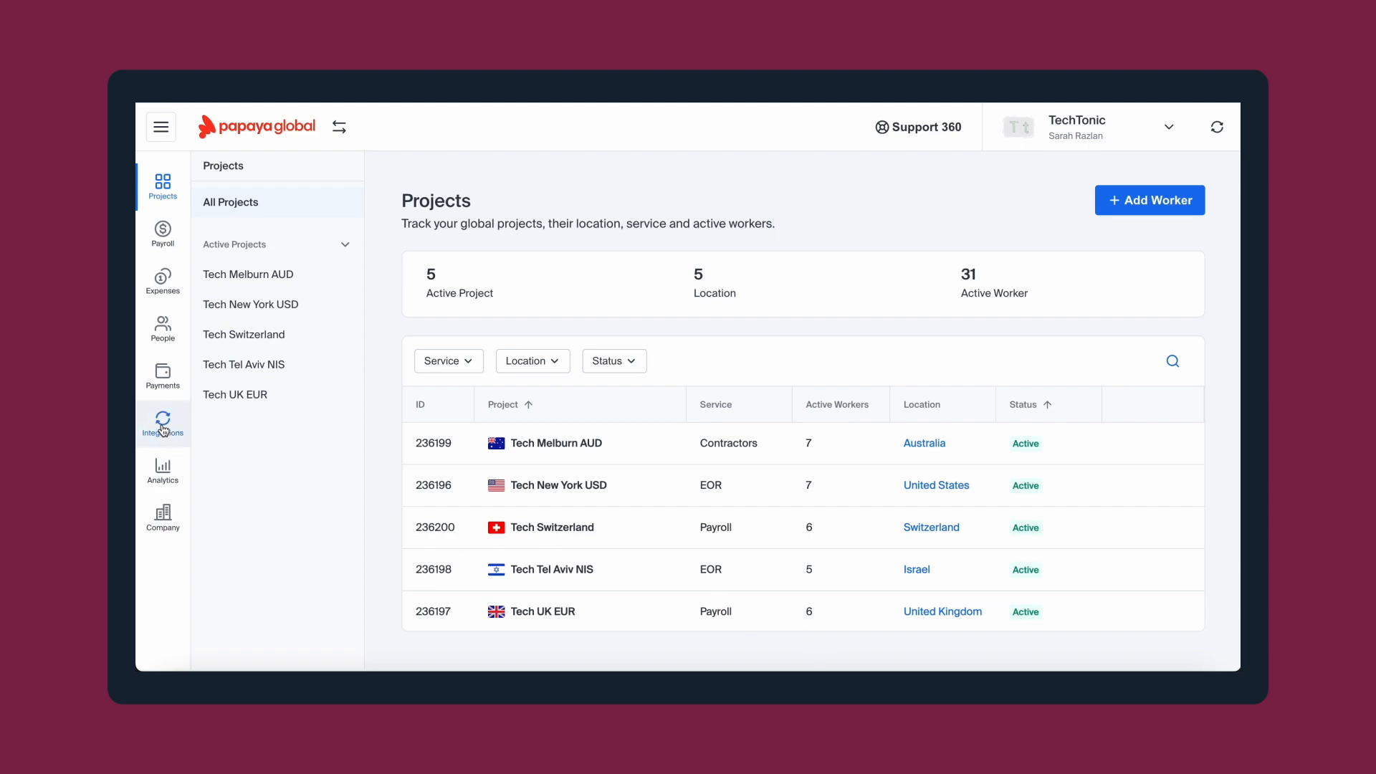
# - Start the HR Data connection for the SAP SuccessFactors integration and copy its certificate
pyautogui.click(163, 430)
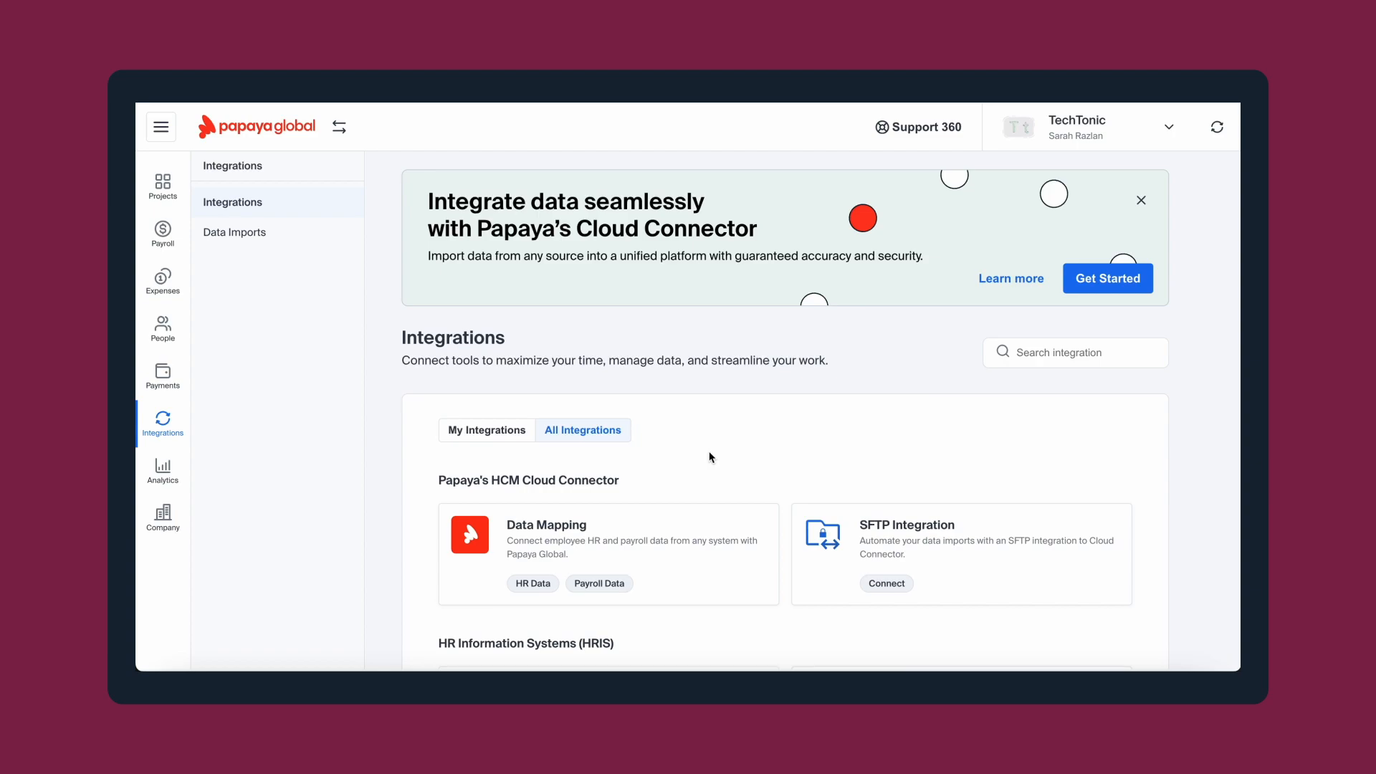
pyautogui.scroll(-3, 711, 457)
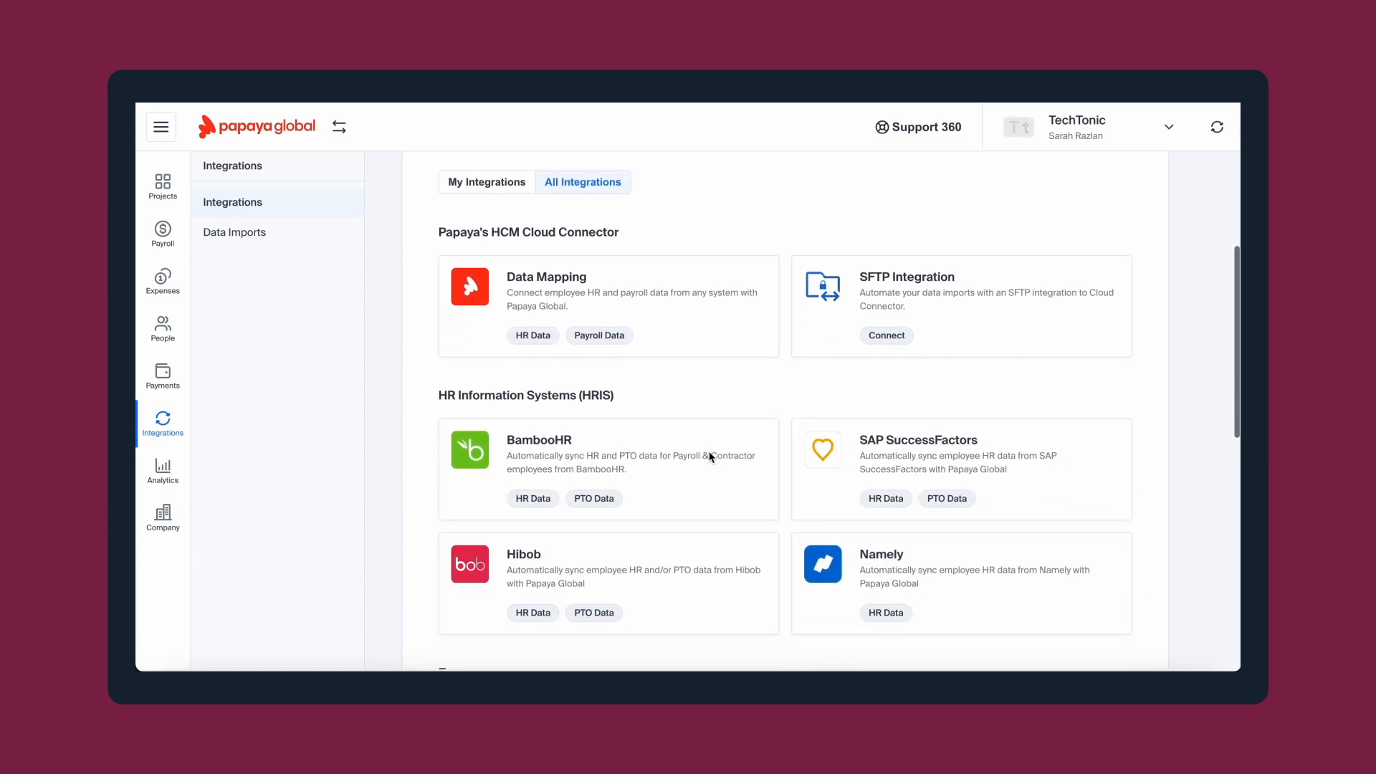
pyautogui.click(901, 459)
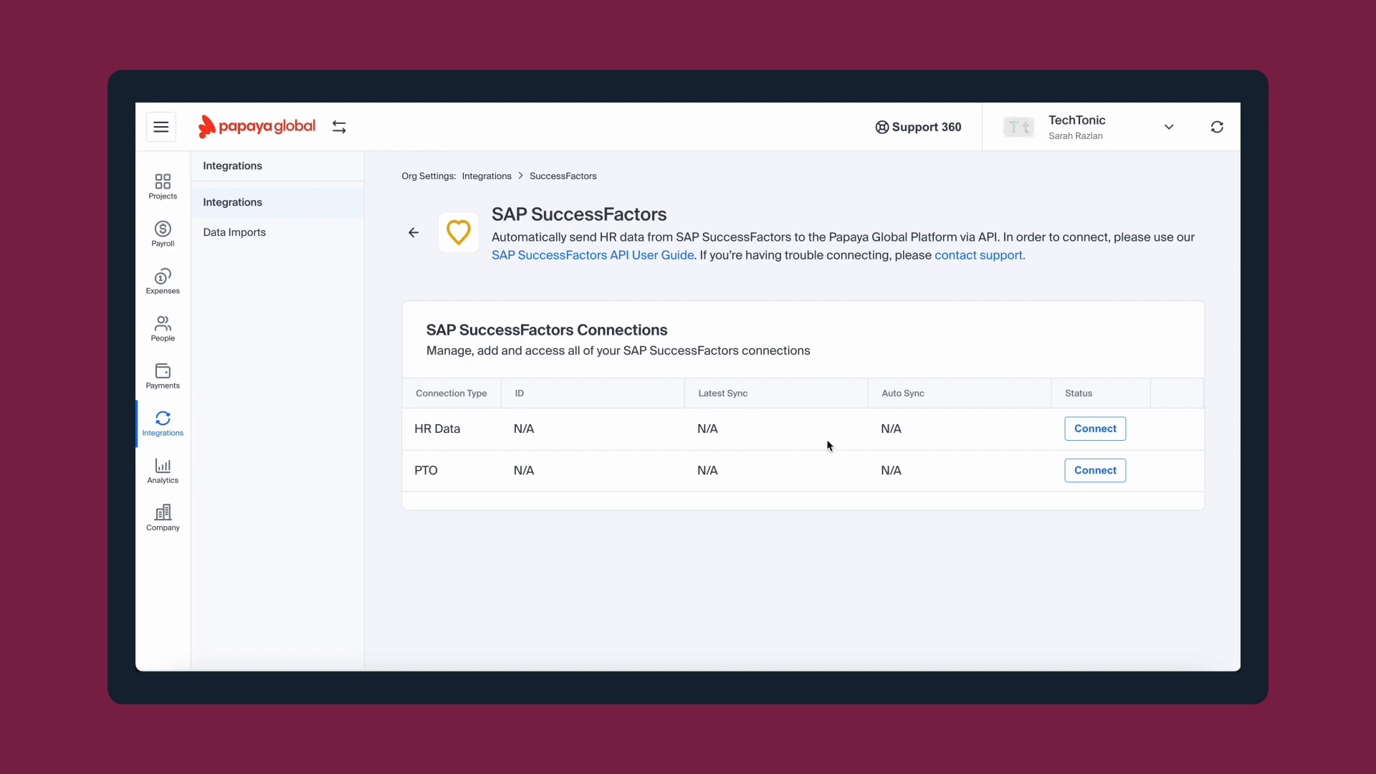
pyautogui.click(1115, 433)
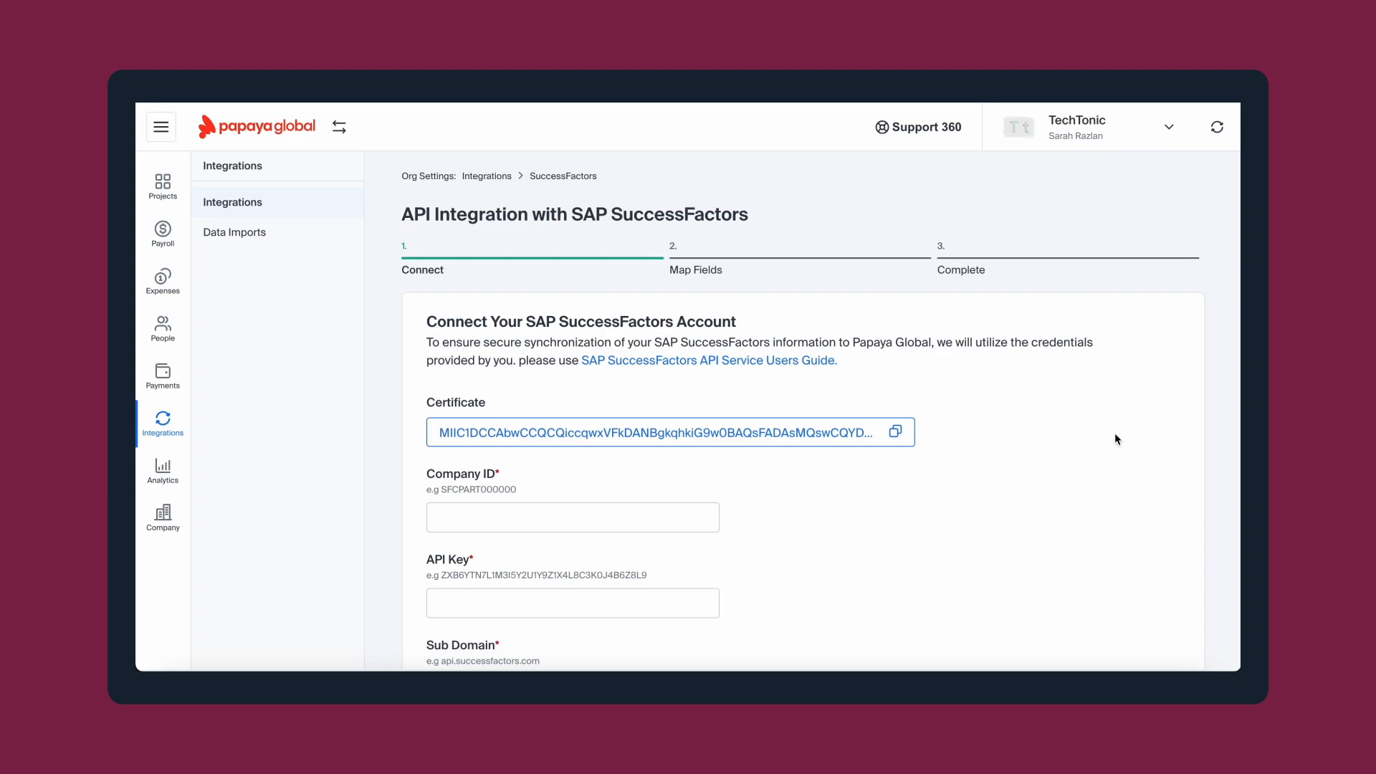
pyautogui.click(895, 432)
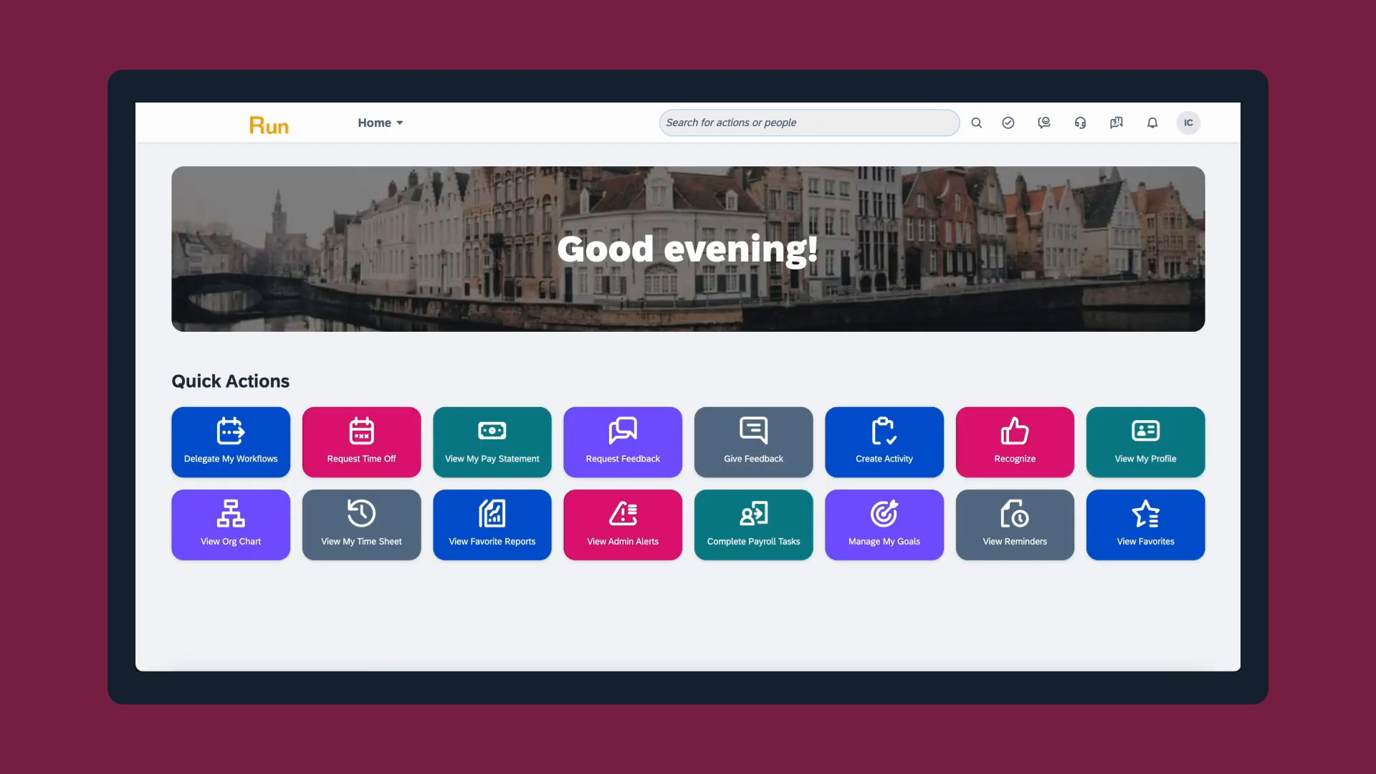
# - In SAP SuccessFactors, find Manage OAuth2 Client Applications and start registering a new client application
pyautogui.click(689, 124)
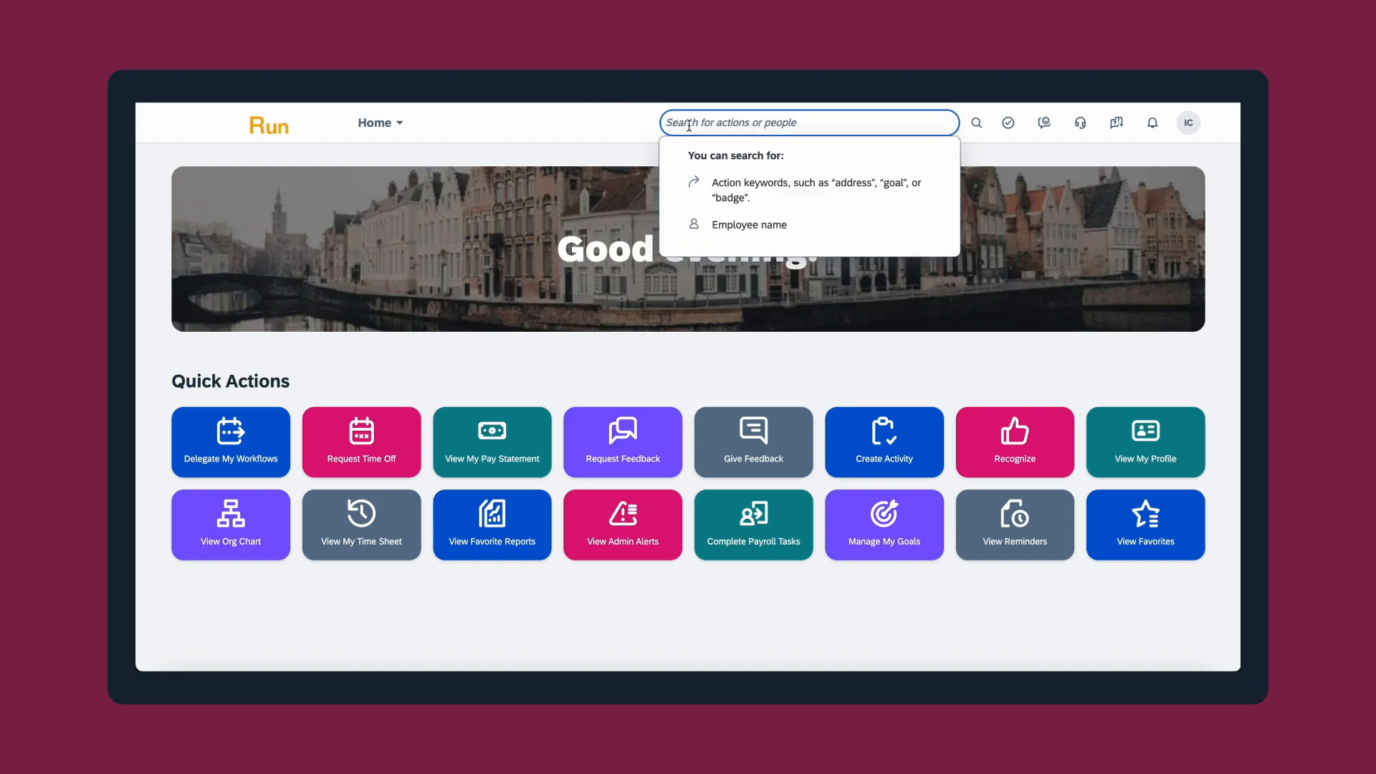
pyautogui.write('Manage Oauth2 Client Applications')
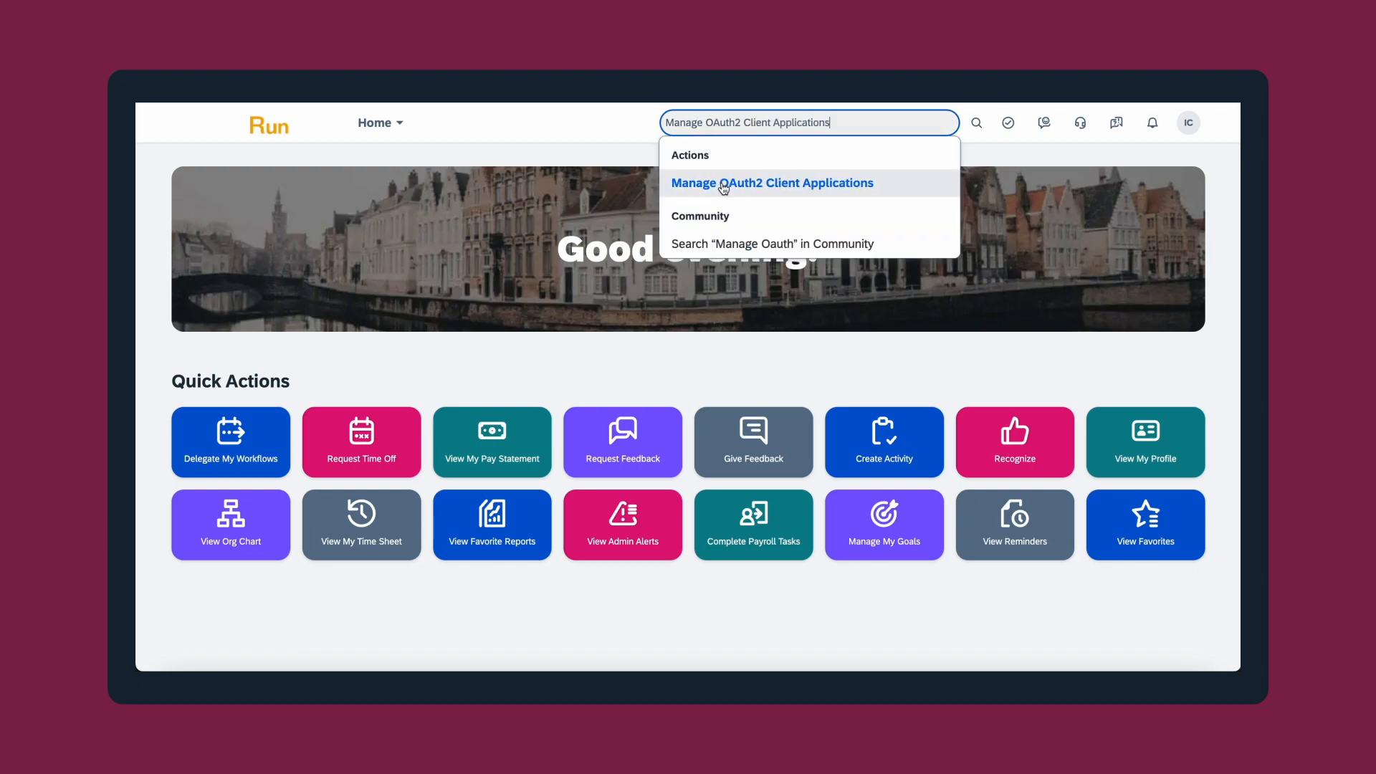
pyautogui.click(724, 187)
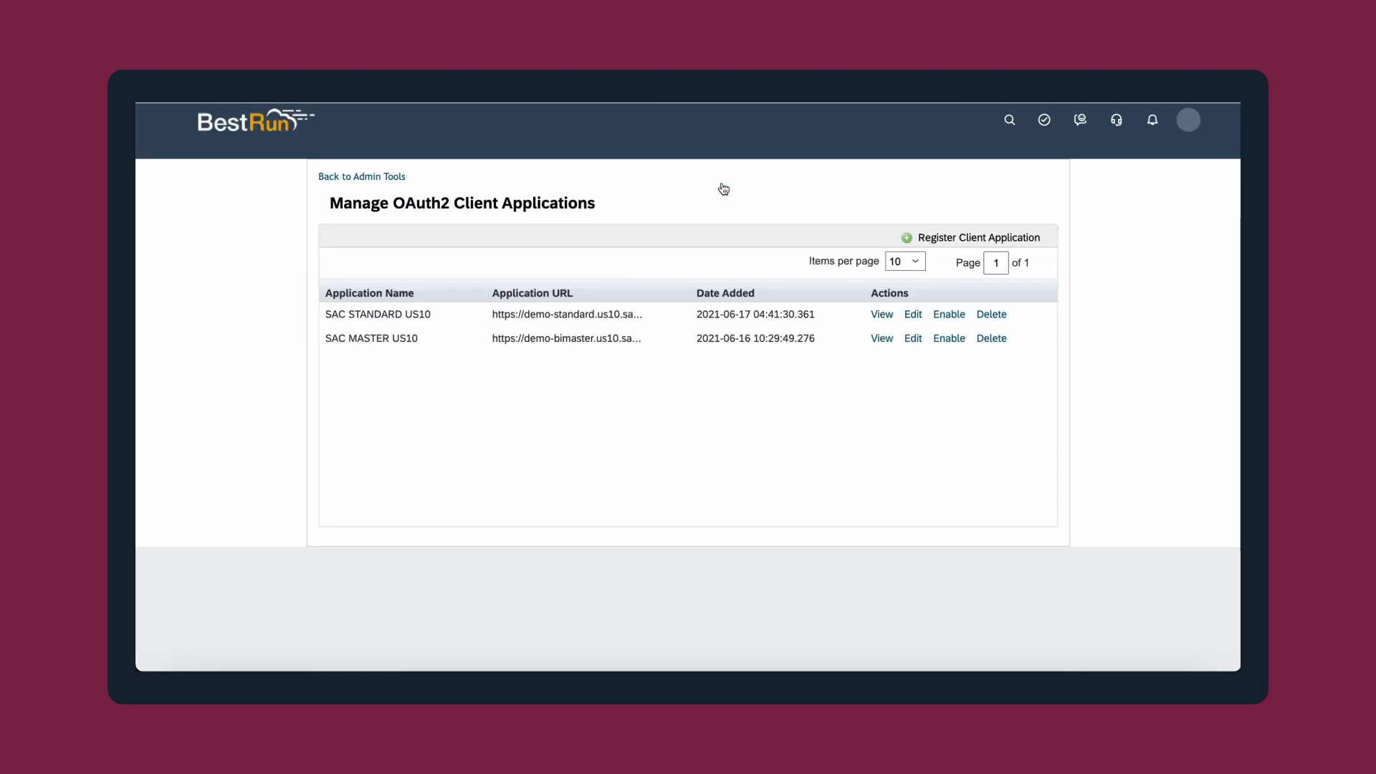
pyautogui.click(935, 220)
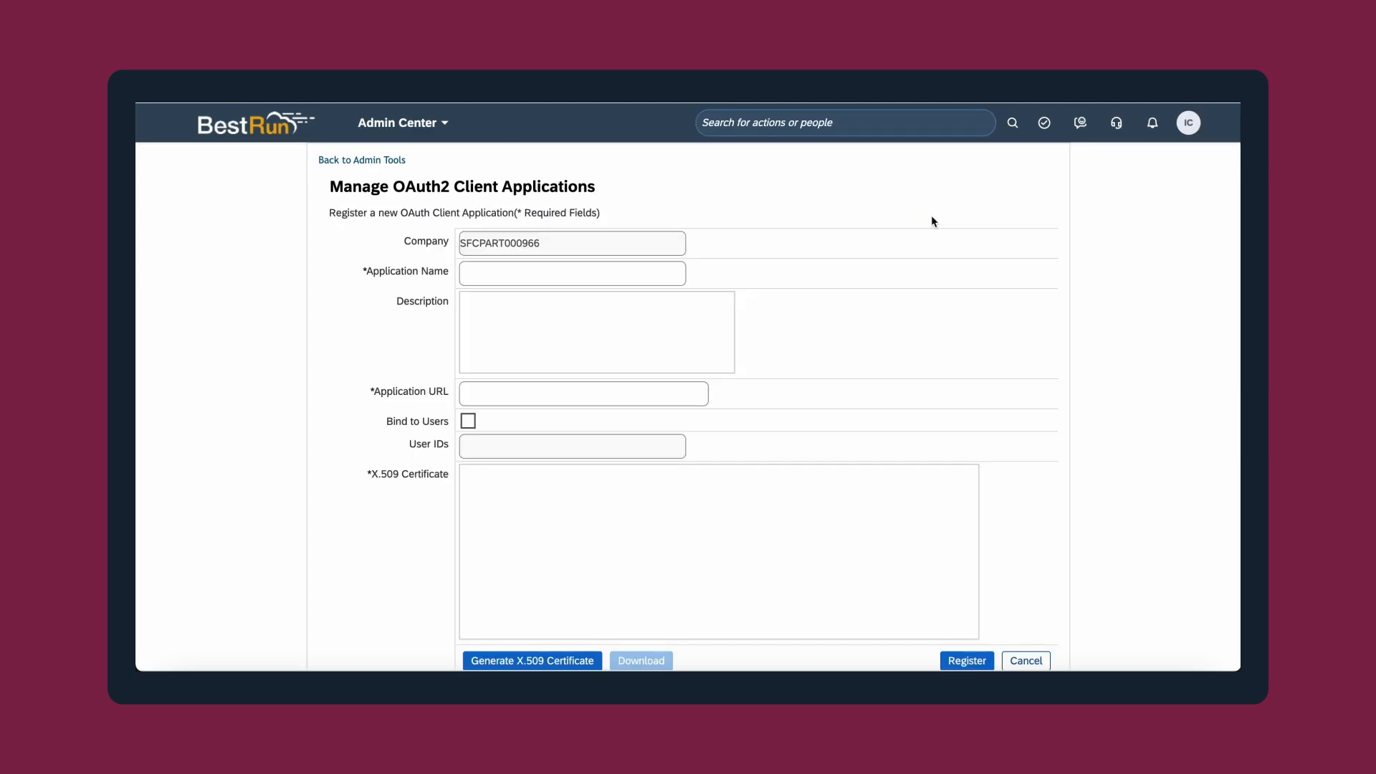
pyautogui.click(534, 484)
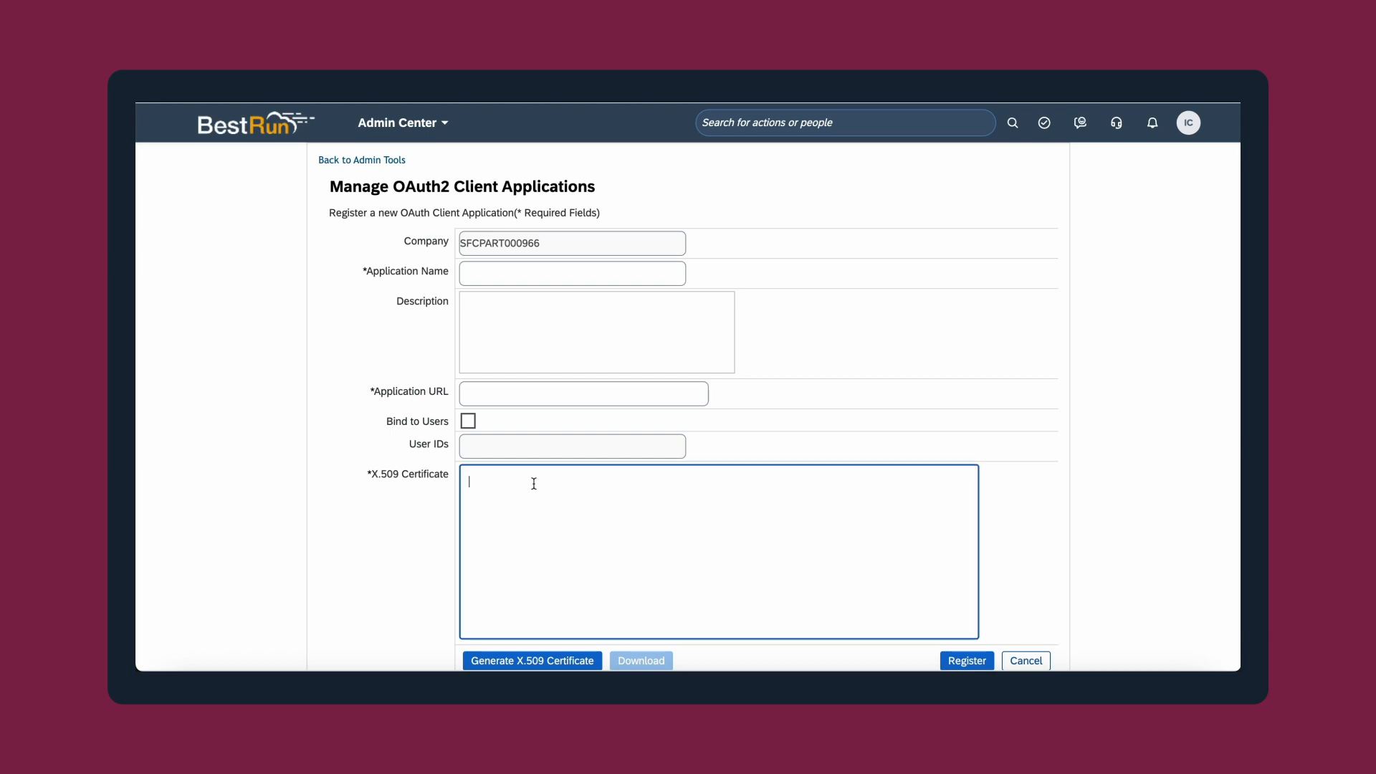
pyautogui.hotkey('ctrl', 'v')
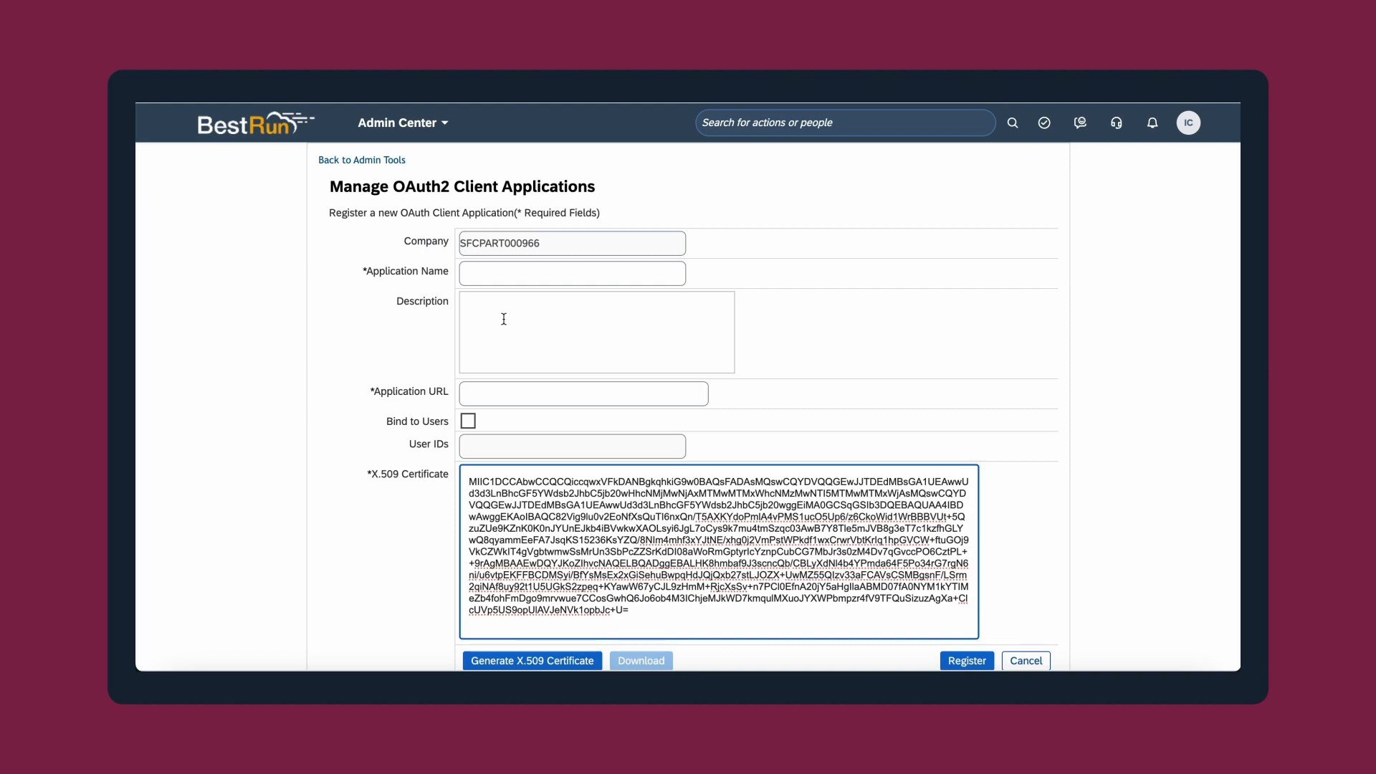
pyautogui.click(501, 274)
pyautogui.write('Papaya Data Integration')
pyautogui.click(501, 394)
pyautogui.write('http')
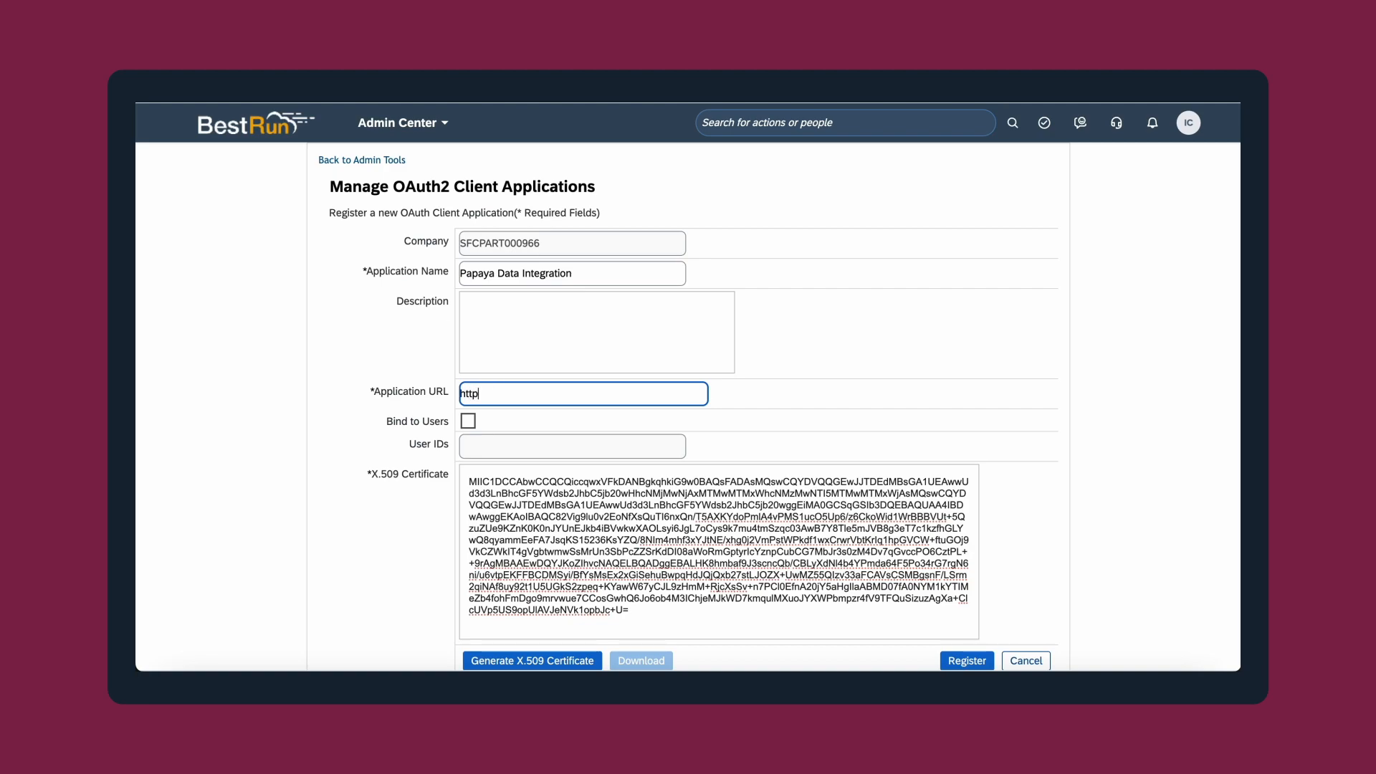
pyautogui.write('://papayaglobal.com')
pyautogui.click(968, 661)
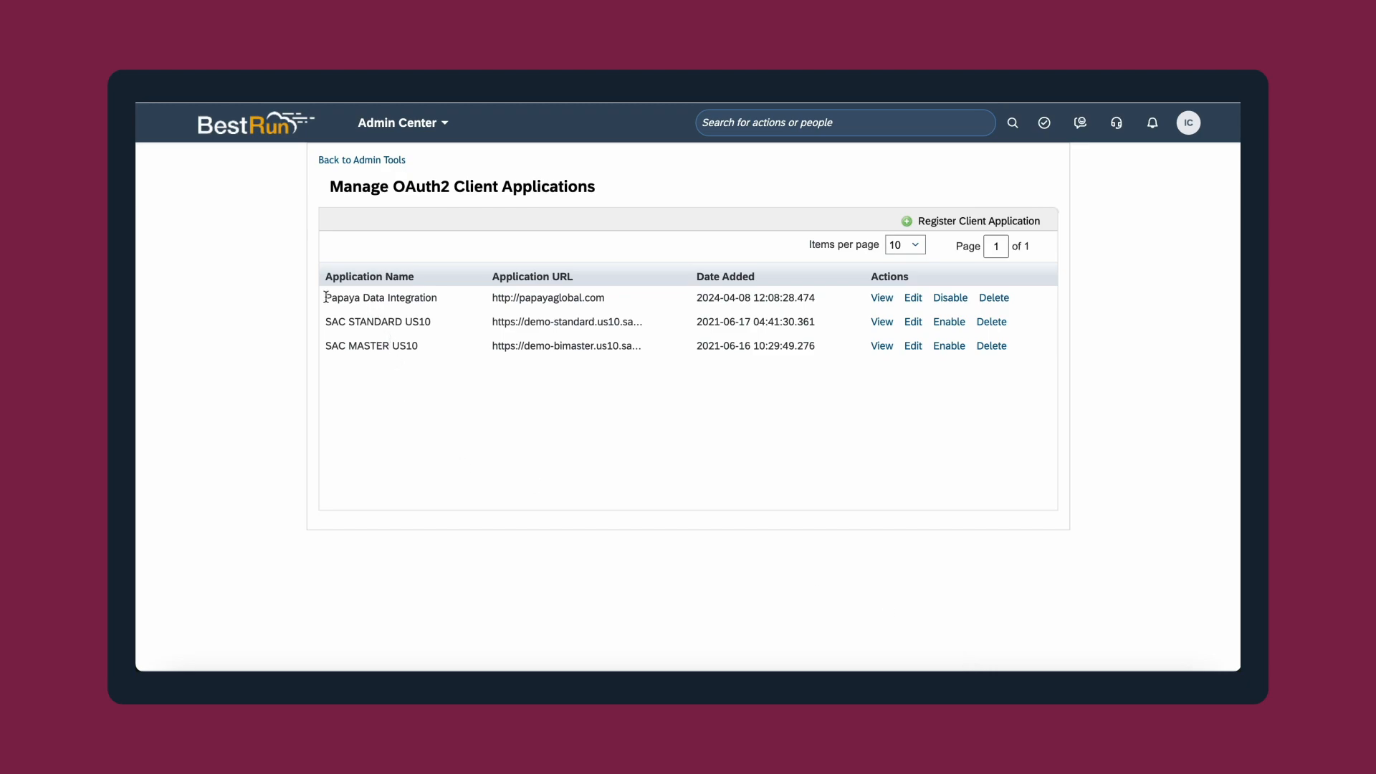
# - View the details of the registered Papaya Data Integration client application
pyautogui.tripleClick(437, 297)
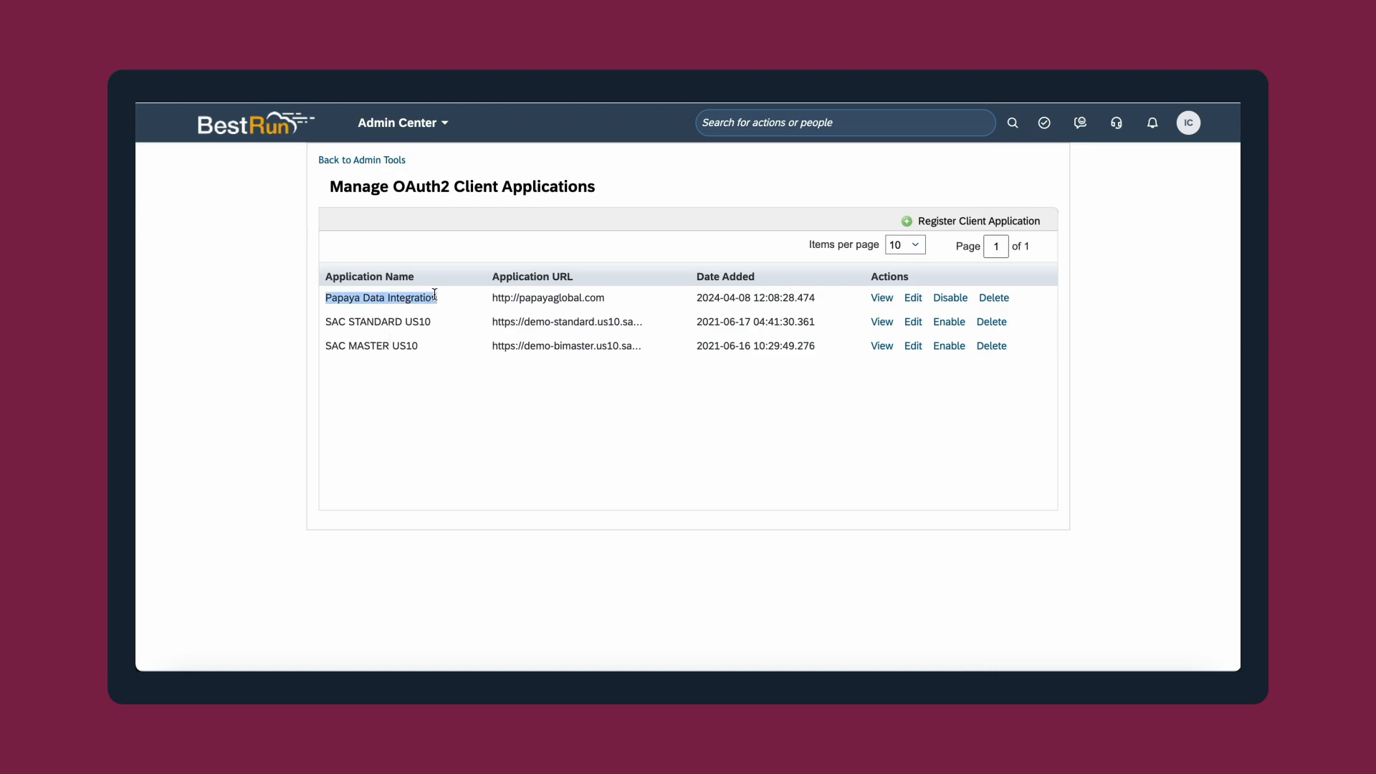
pyautogui.click(448, 298)
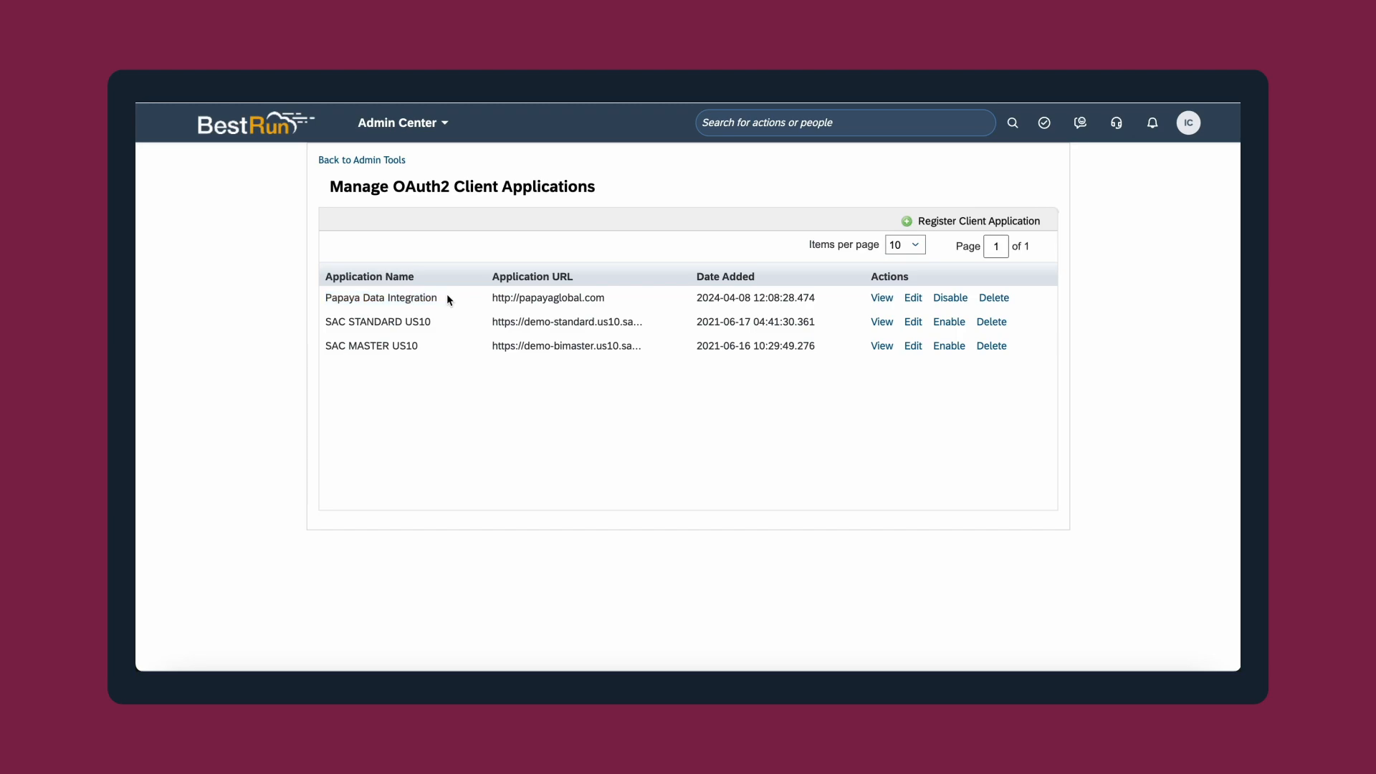
pyautogui.click(881, 298)
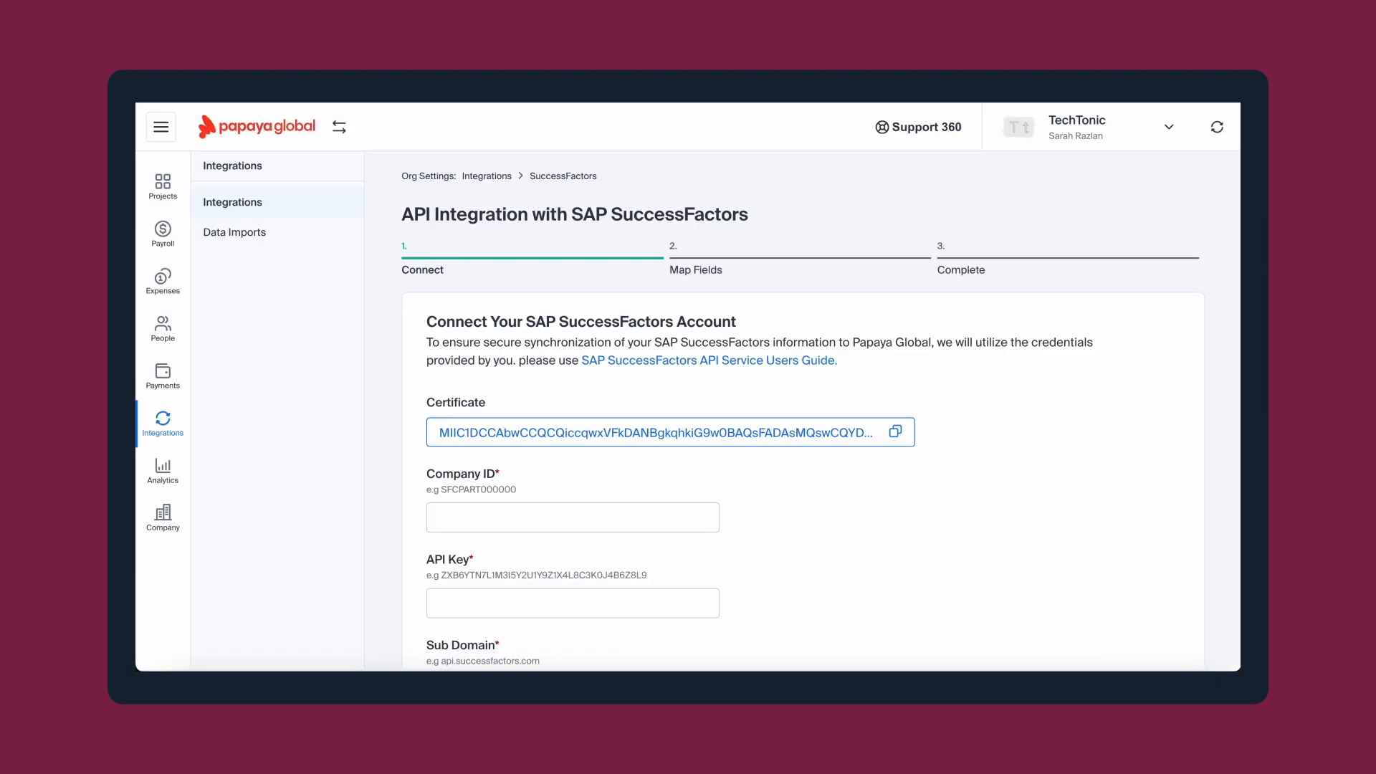
# - Copy the company ID and API key from the client application into the matching fields of the Papaya Global connection form
pyautogui.click(476, 516)
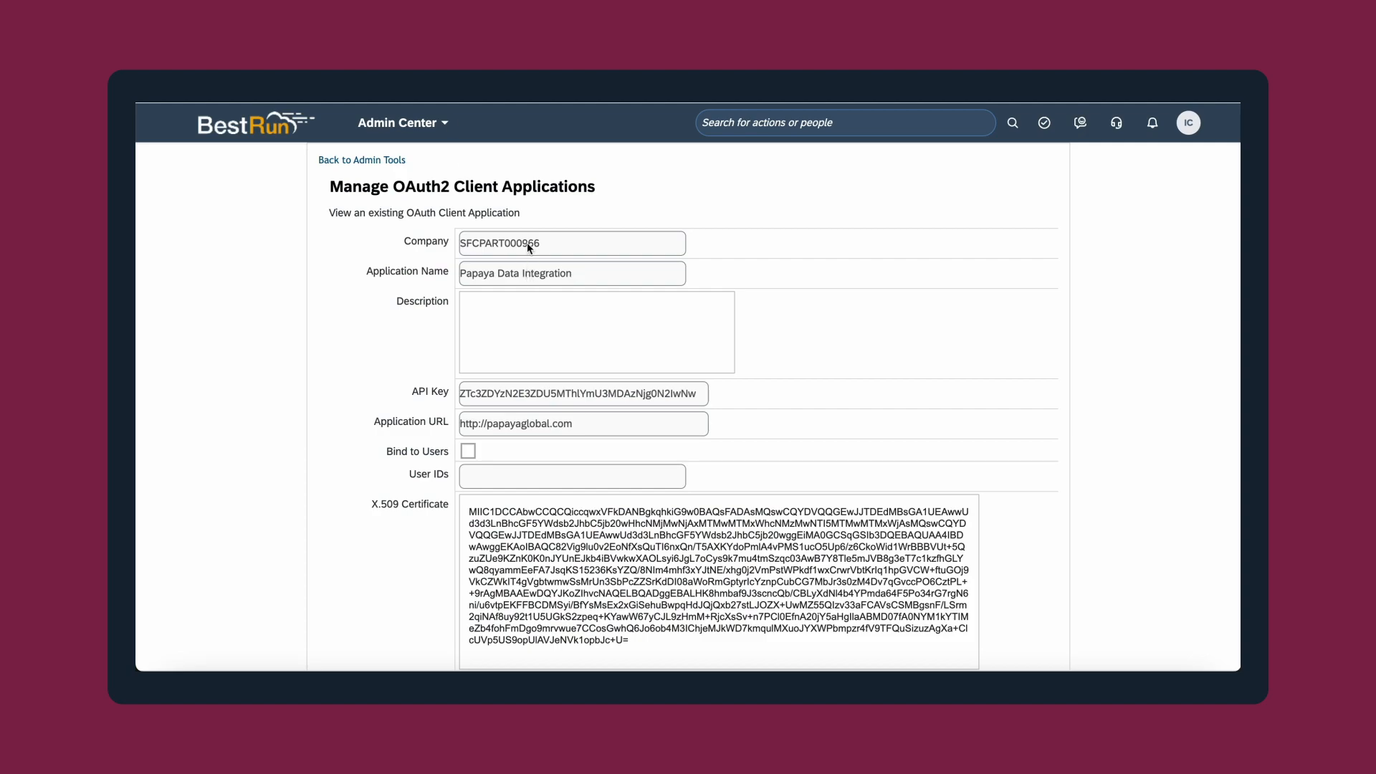
pyautogui.doubleClick(527, 242)
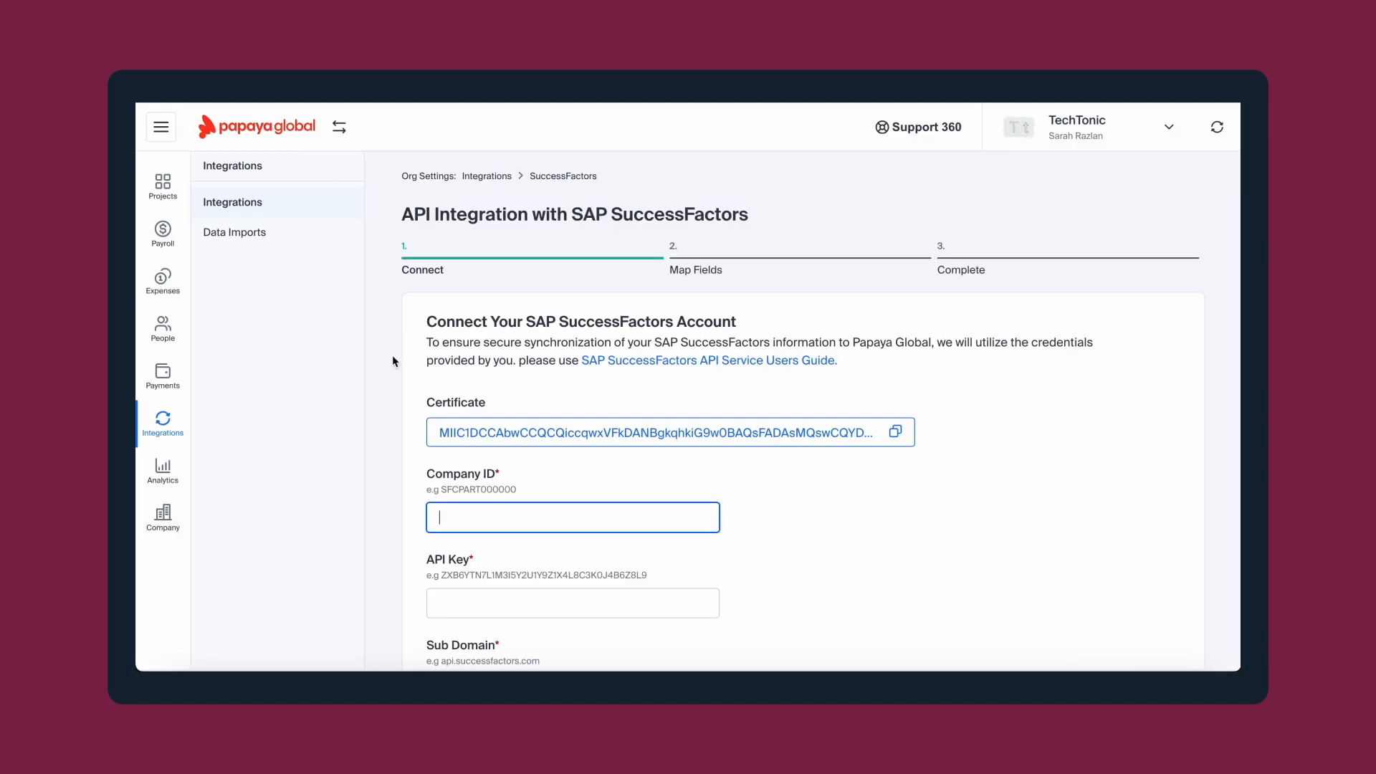
pyautogui.hotkey('ctrl', 'v')
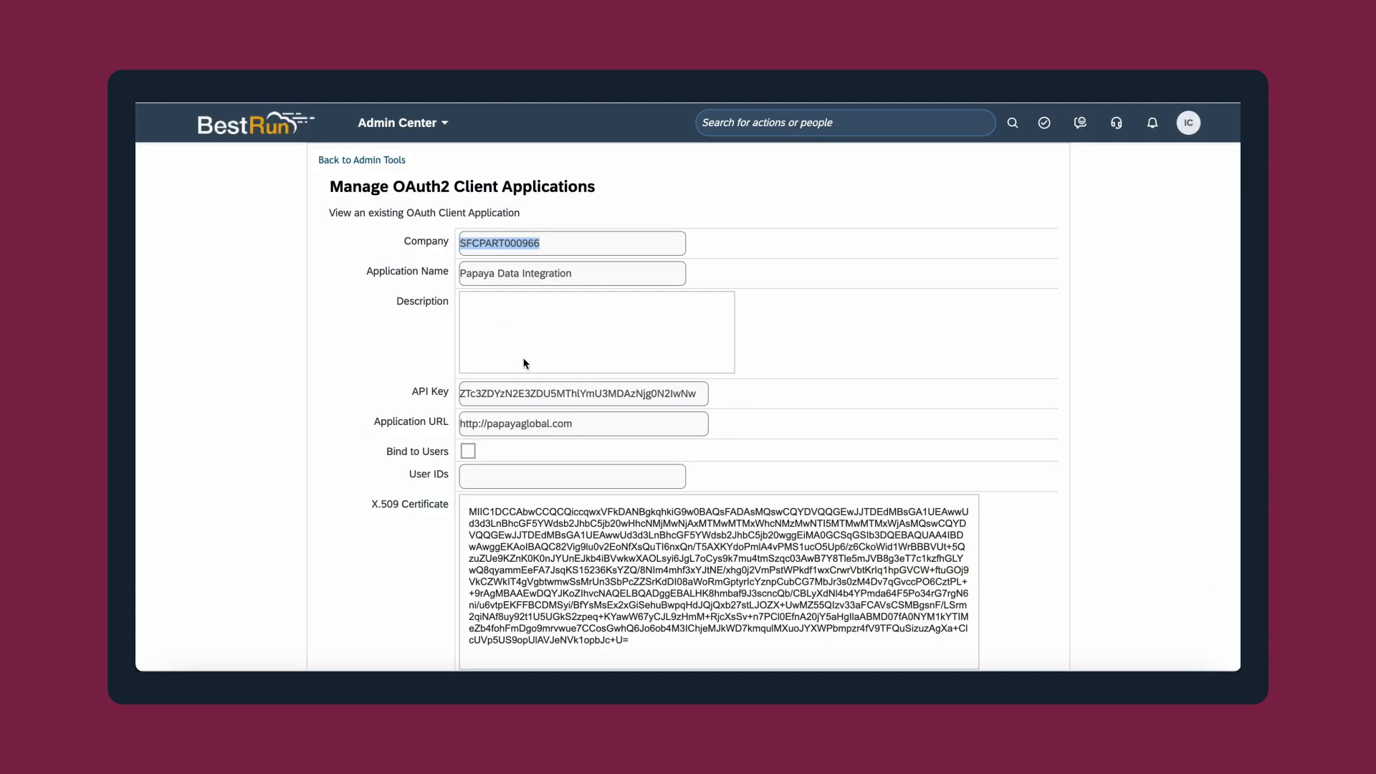
pyautogui.click(519, 395)
pyautogui.doubleClick(519, 396)
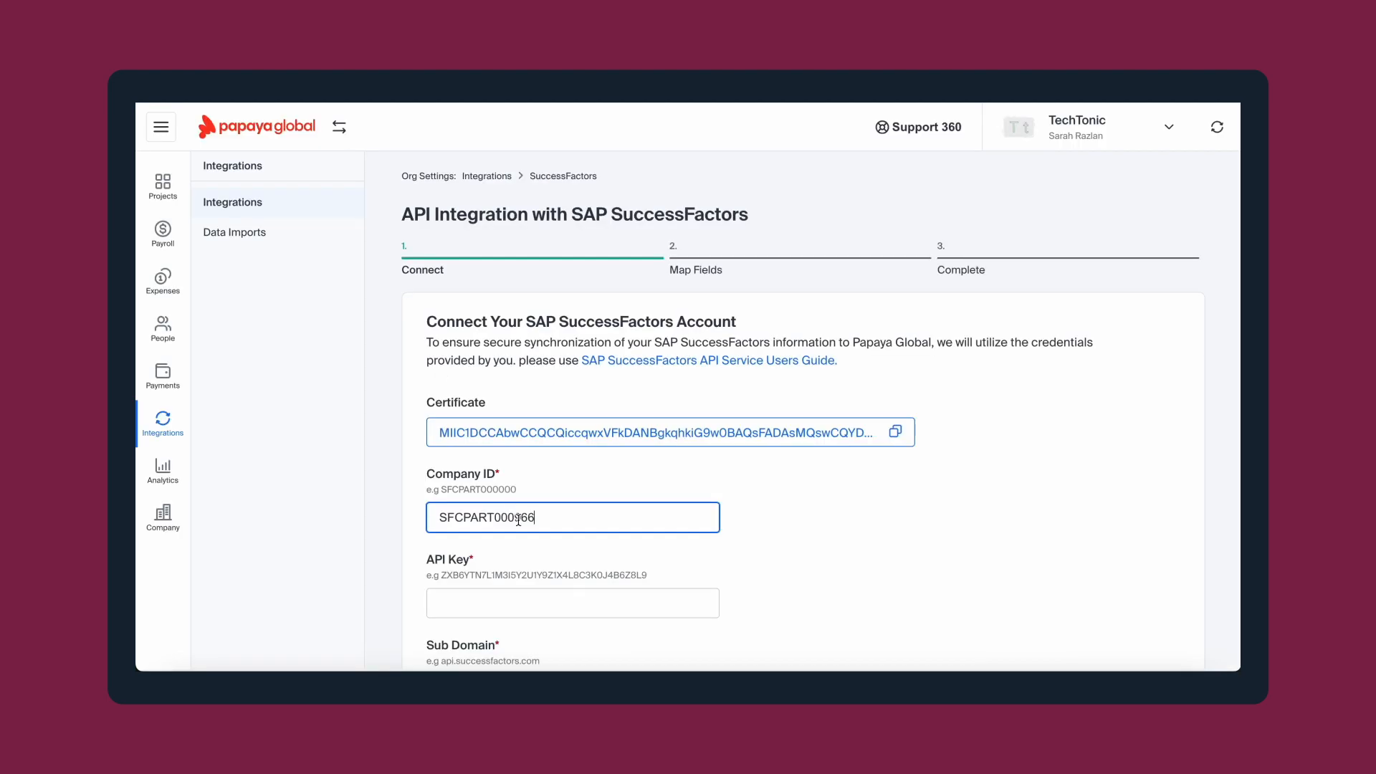
pyautogui.click(516, 599)
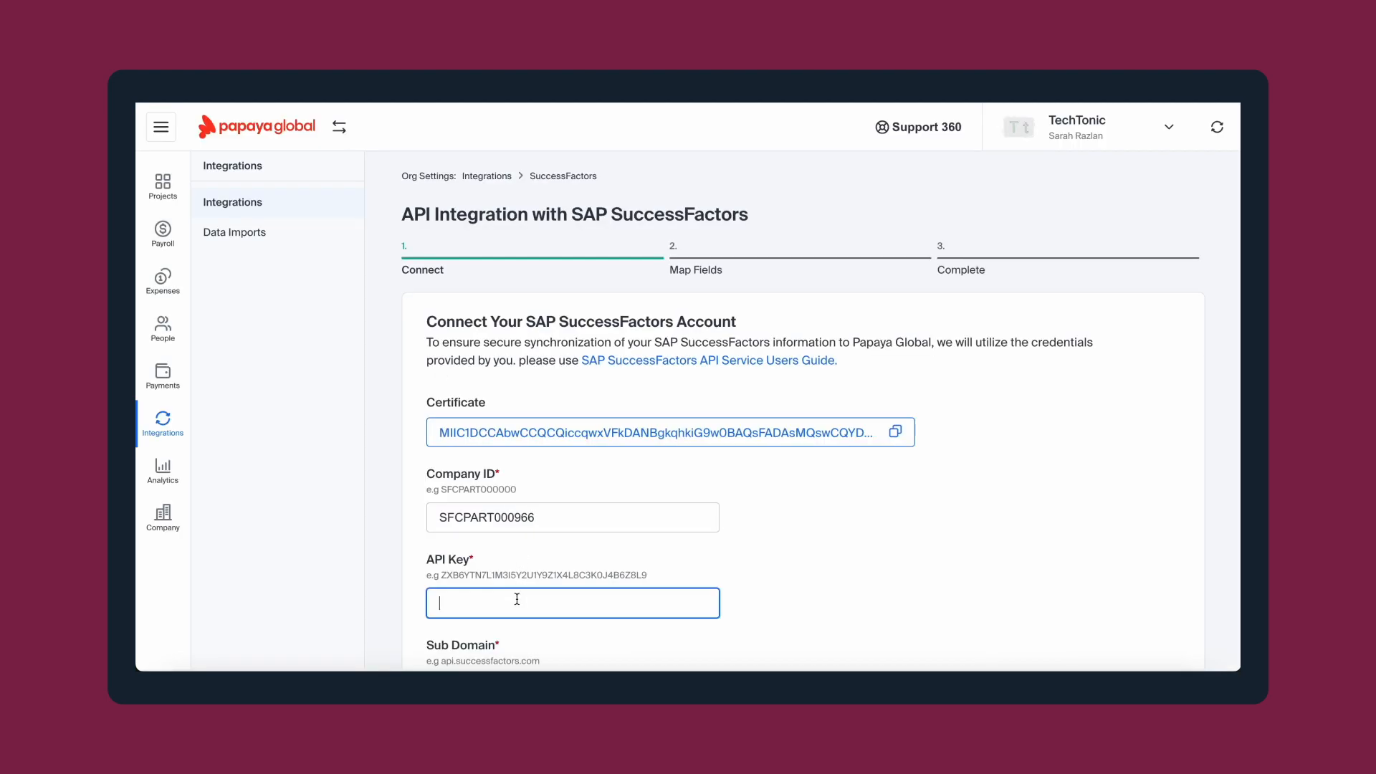
pyautogui.hotkey('ctrl', 'v')
# - Copy apisalesdemo8.successfactors.com from the note and paste it as the Sub Domain in the connection form
pyautogui.scroll(-1, 516, 598)
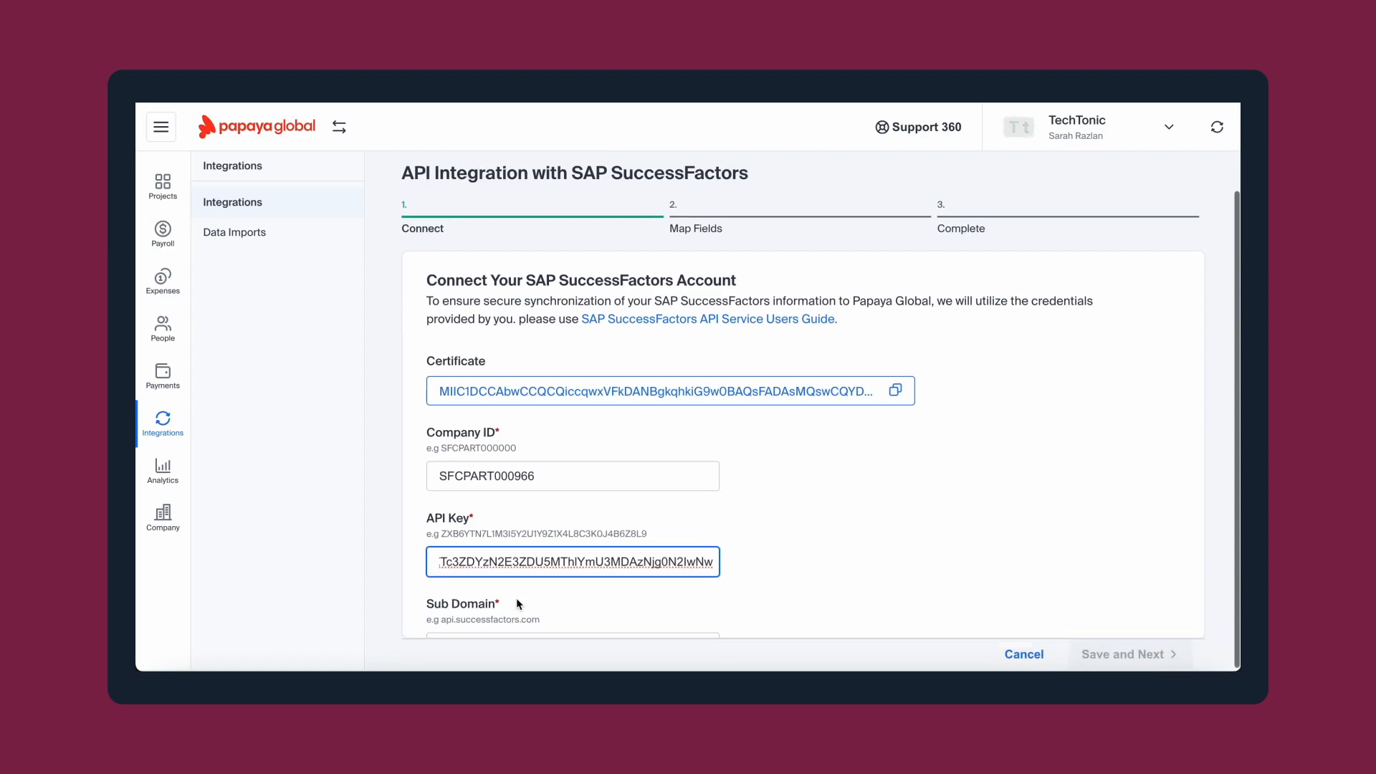
pyautogui.press('Tab')
pyautogui.hotkey('ctrl', 'Up')
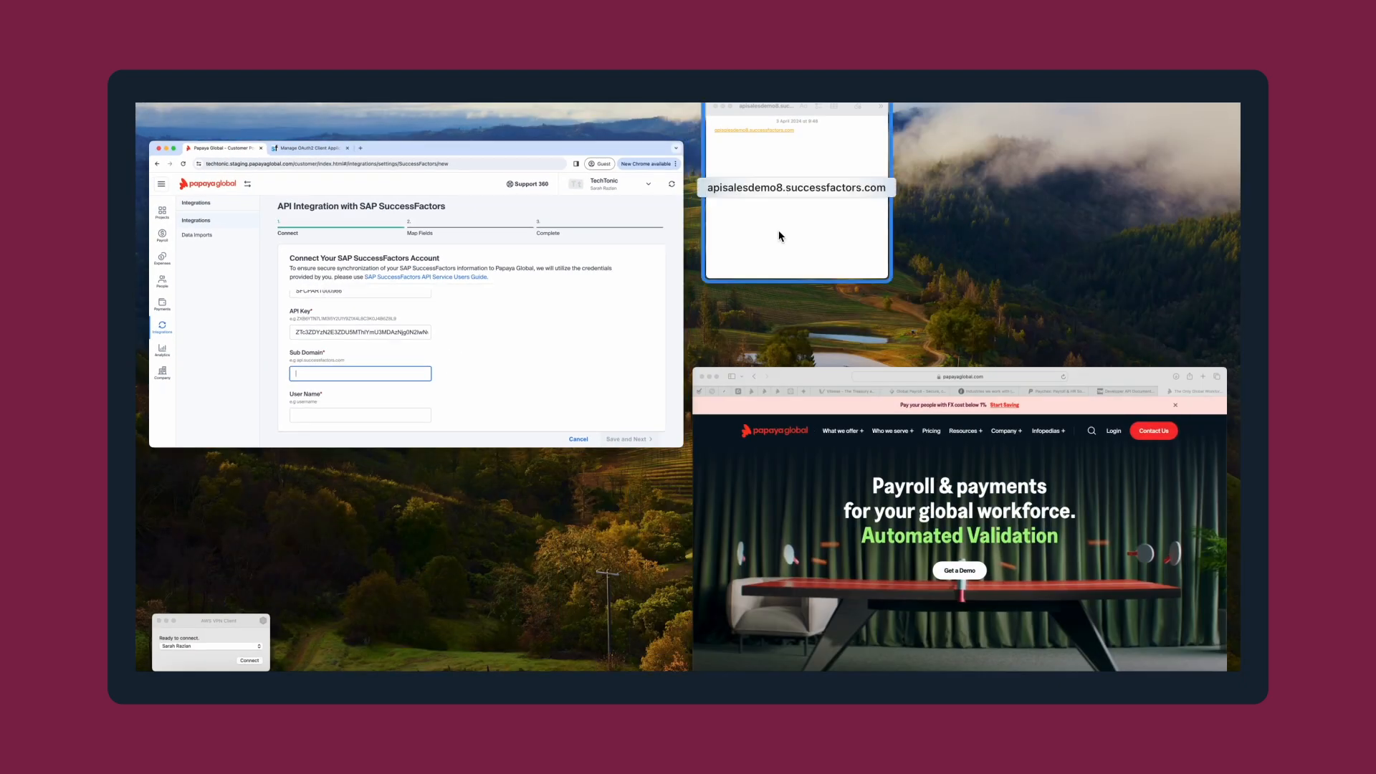
pyautogui.click(774, 236)
pyautogui.moveTo(684, 264); pyautogui.dragTo(514, 269)
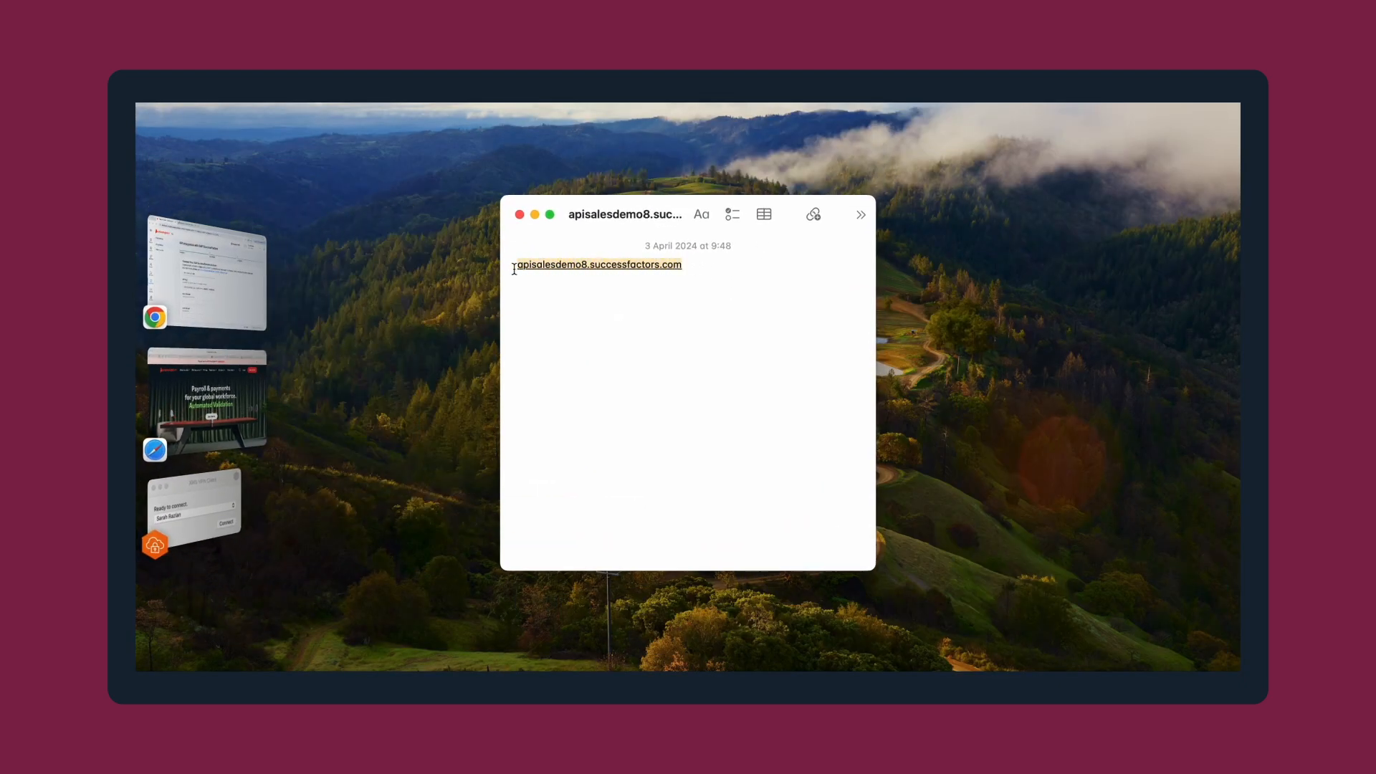
pyautogui.press('super+c')
pyautogui.click(207, 281)
pyautogui.press('super+v')
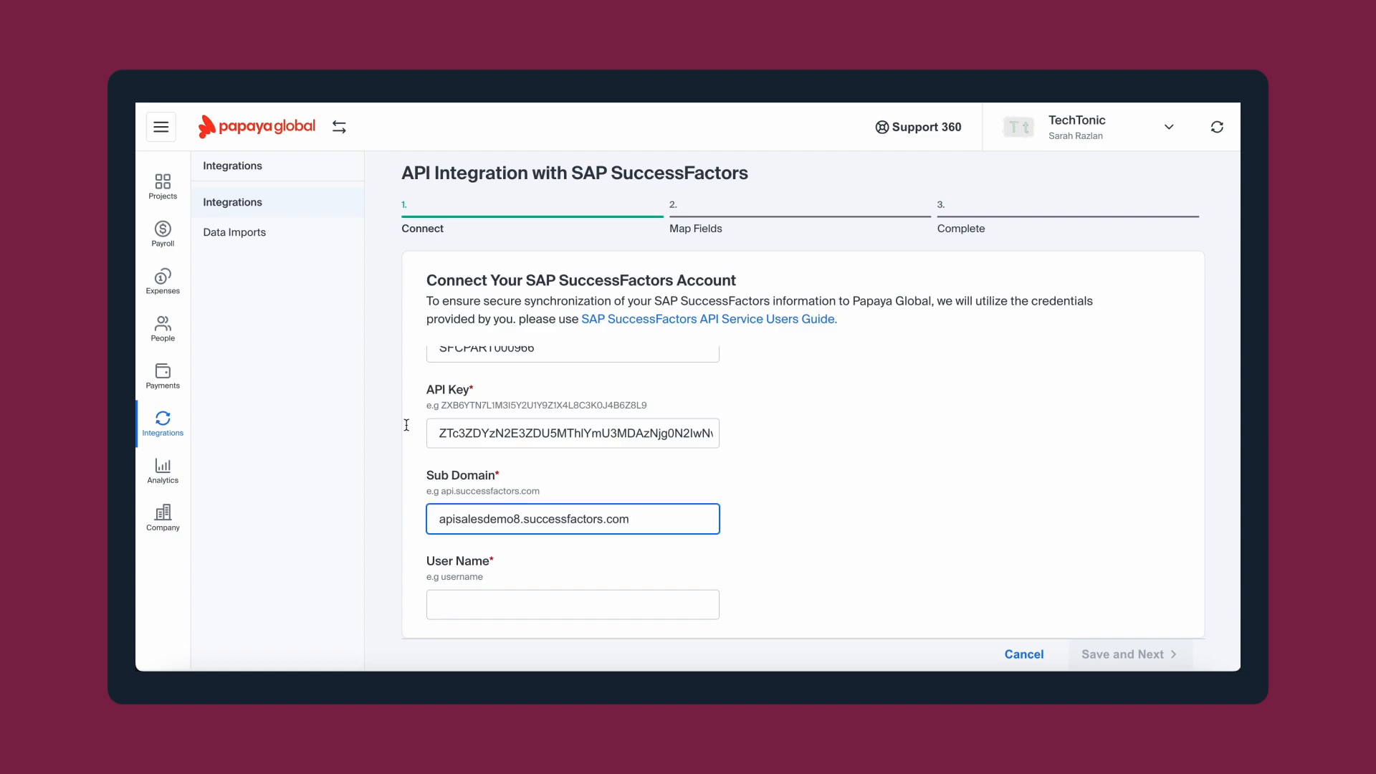
# - Enter the account user name, then save the connection details and continue to field mapping
pyautogui.press('Tab')
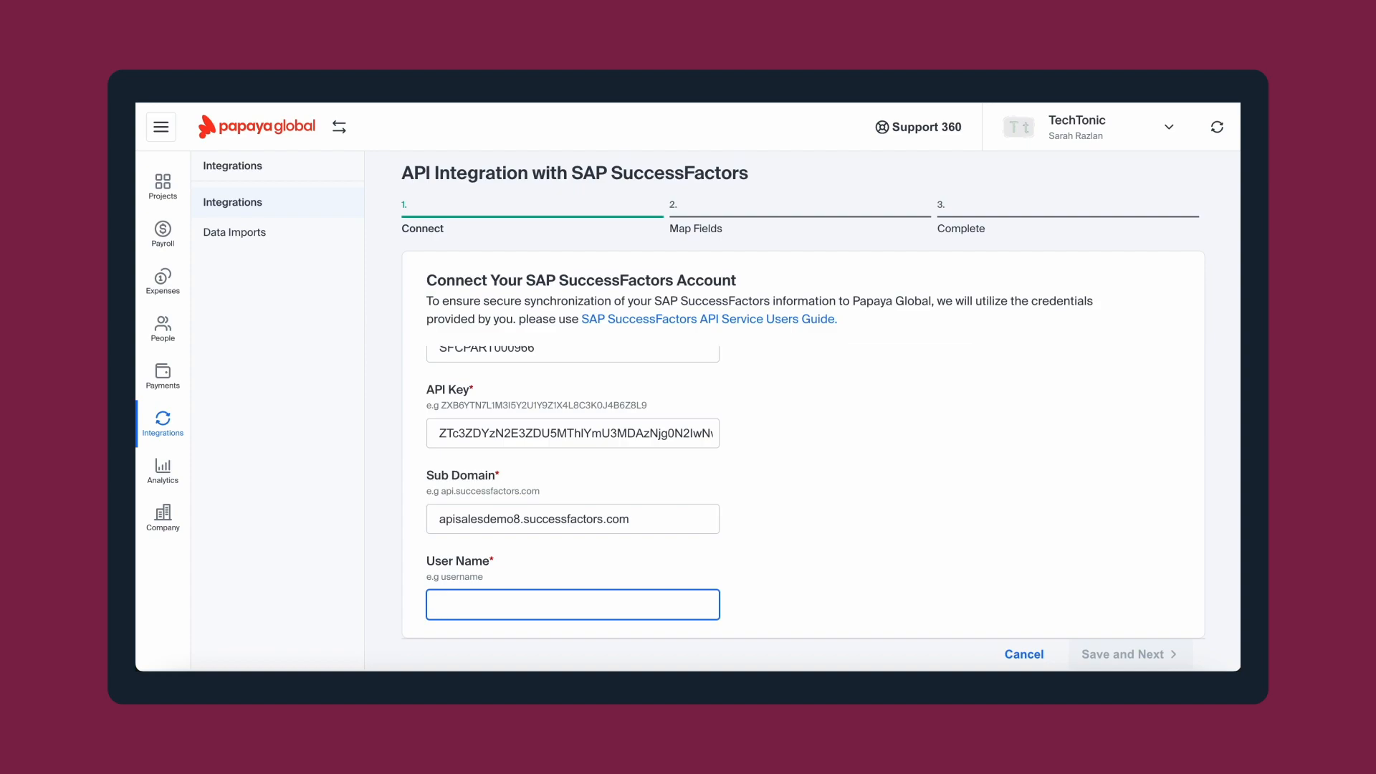
pyautogui.write('Iri')
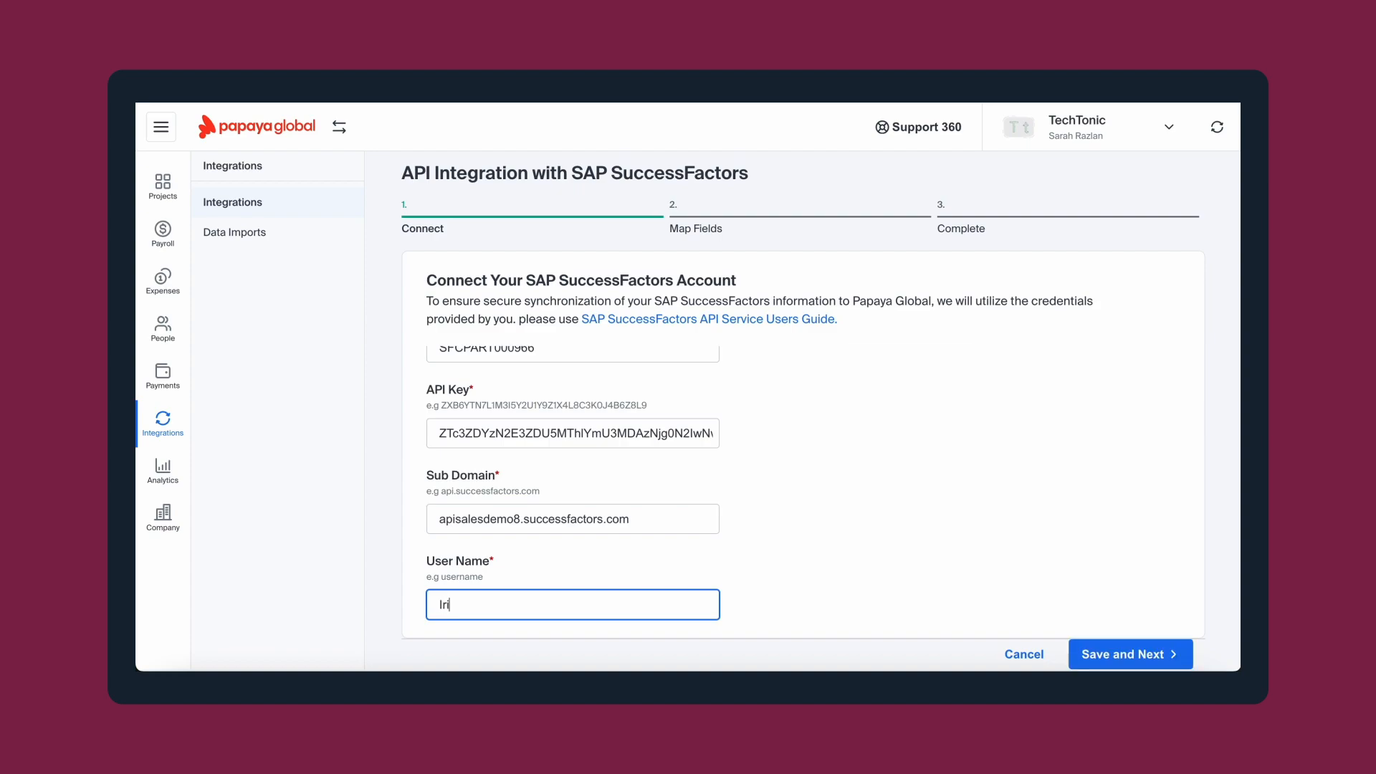
pyautogui.write('tco')
pyautogui.press('Tab')
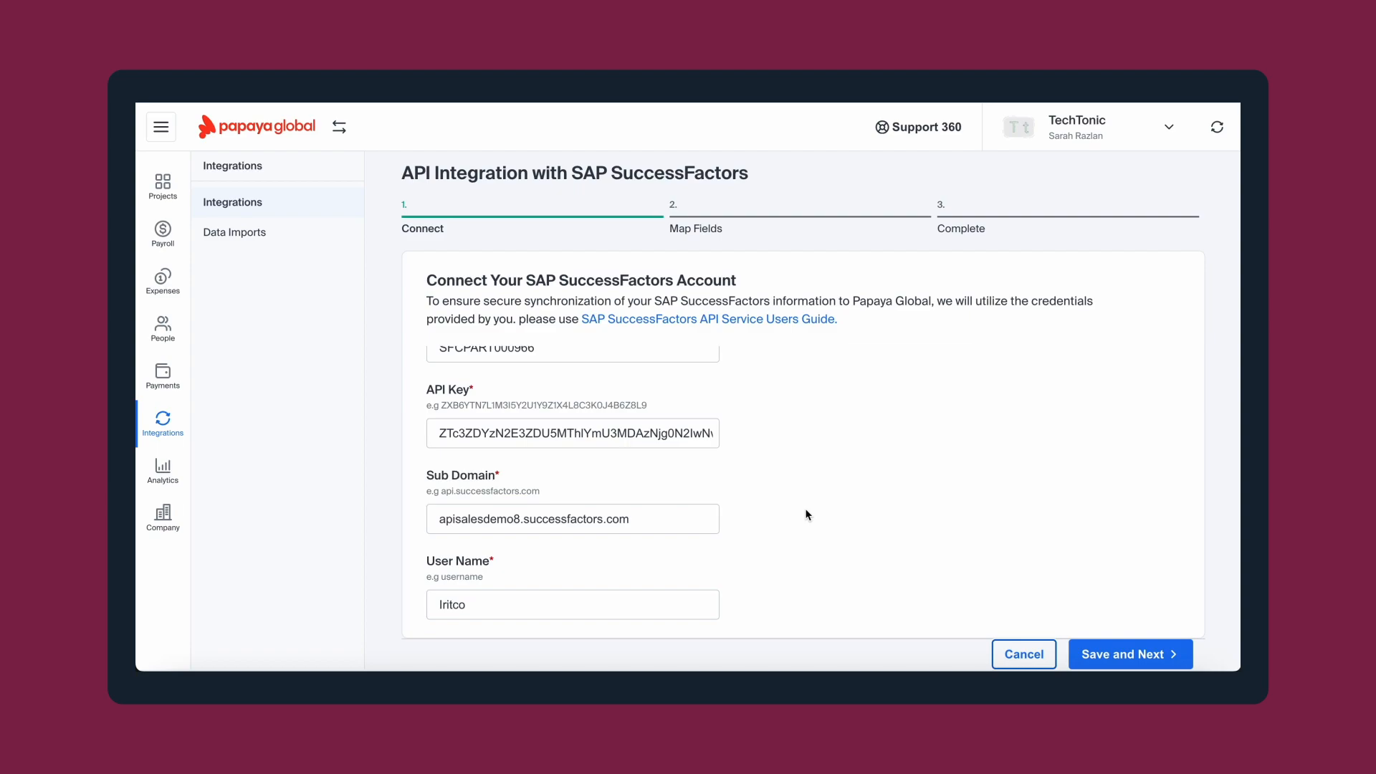
pyautogui.click(1090, 655)
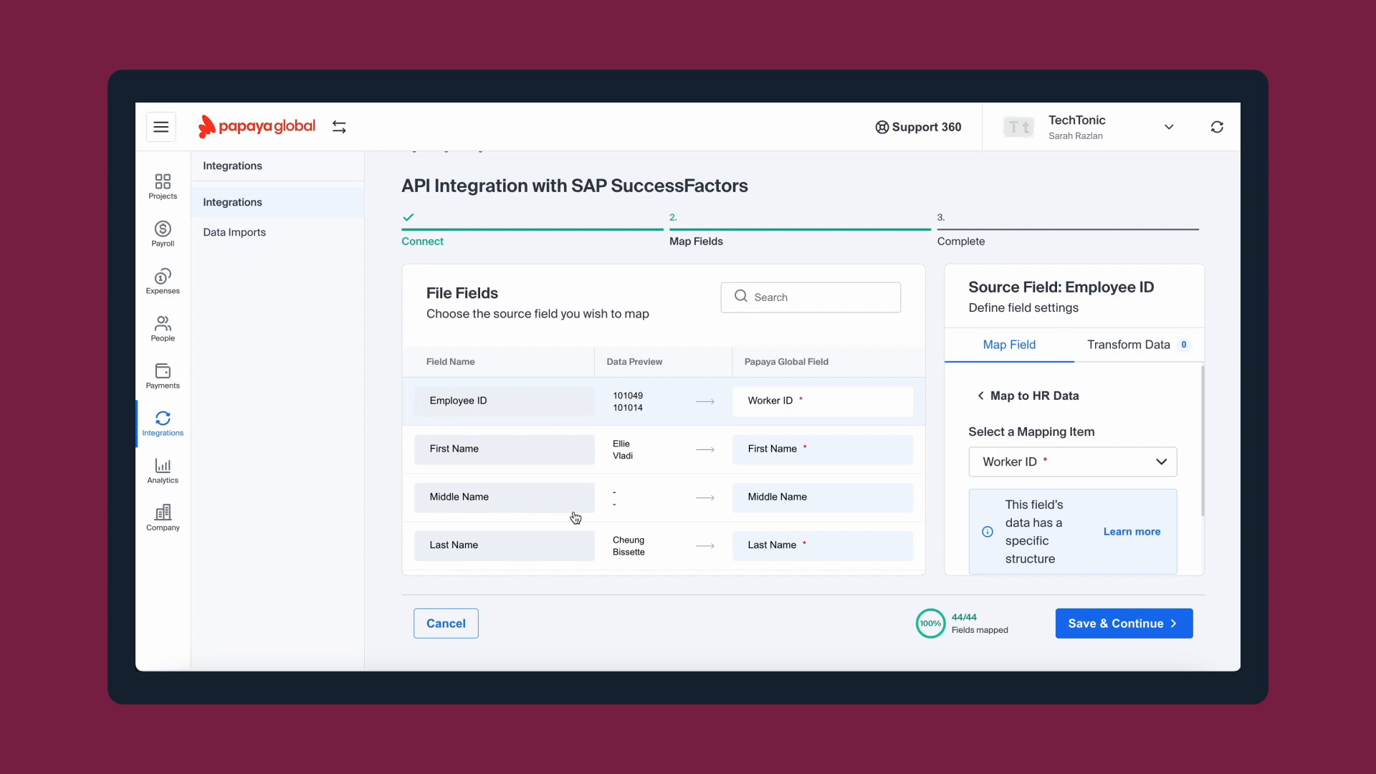
# - Review and save the mapping of SuccessFactors fields to Papaya Global fields, then finish the integration setup
pyautogui.scroll(-2, 576, 517)
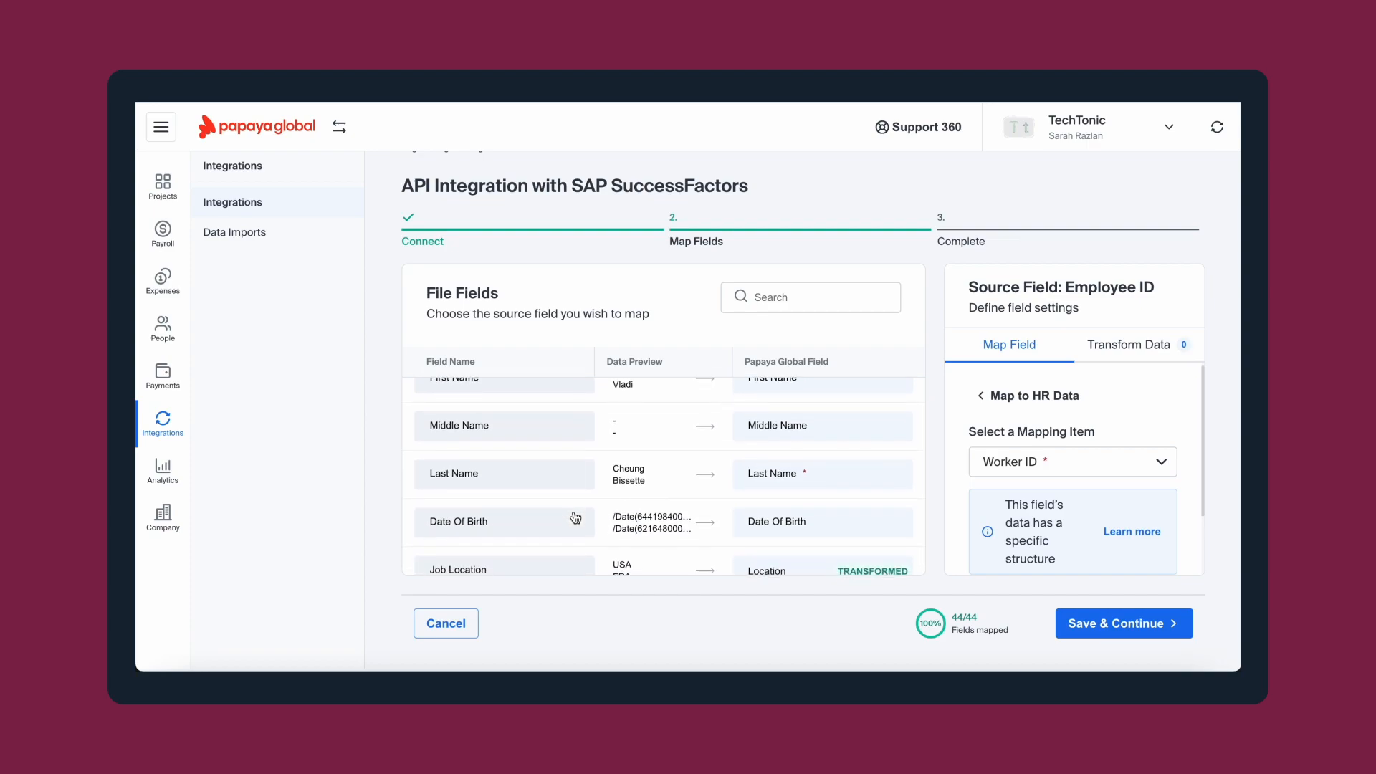
pyautogui.scroll(-3, 576, 518)
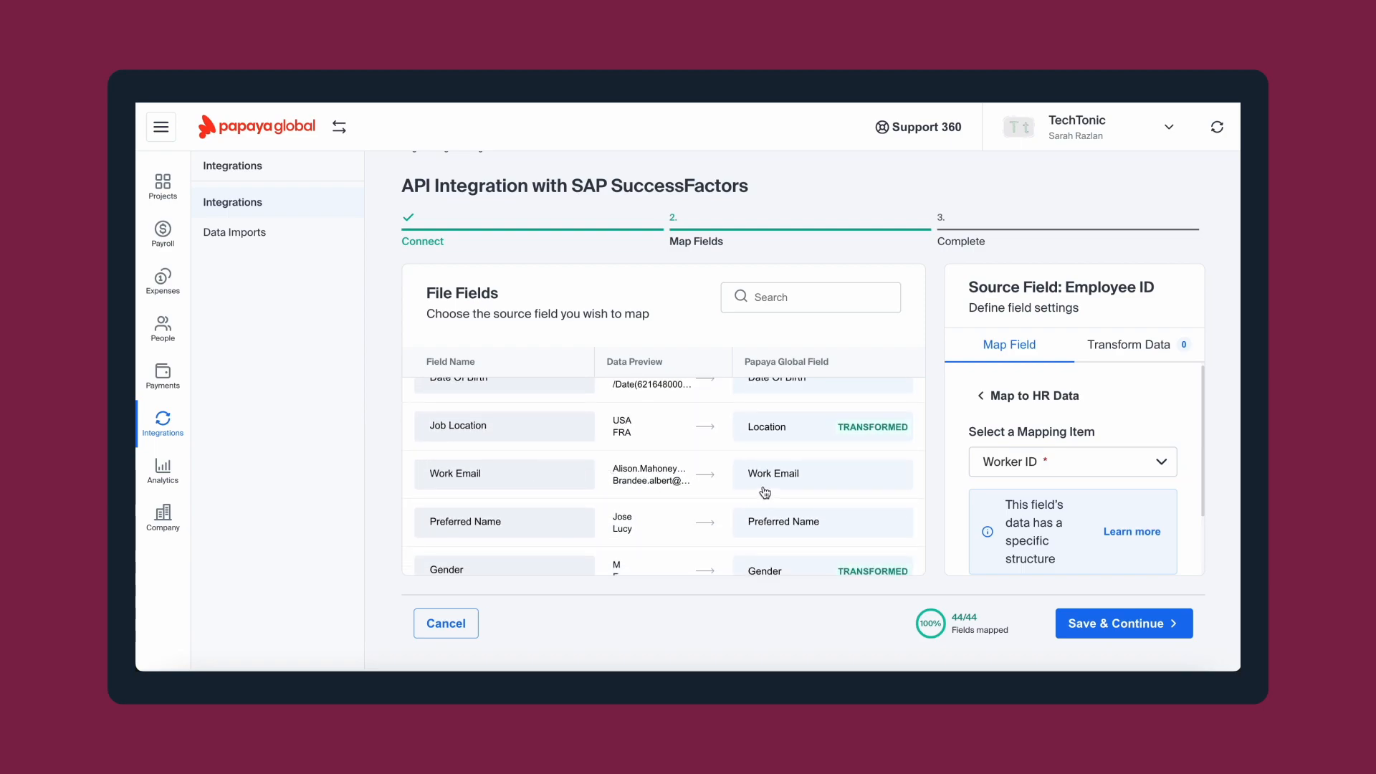
pyautogui.scroll(-1, 762, 532)
pyautogui.scroll(-1, 763, 531)
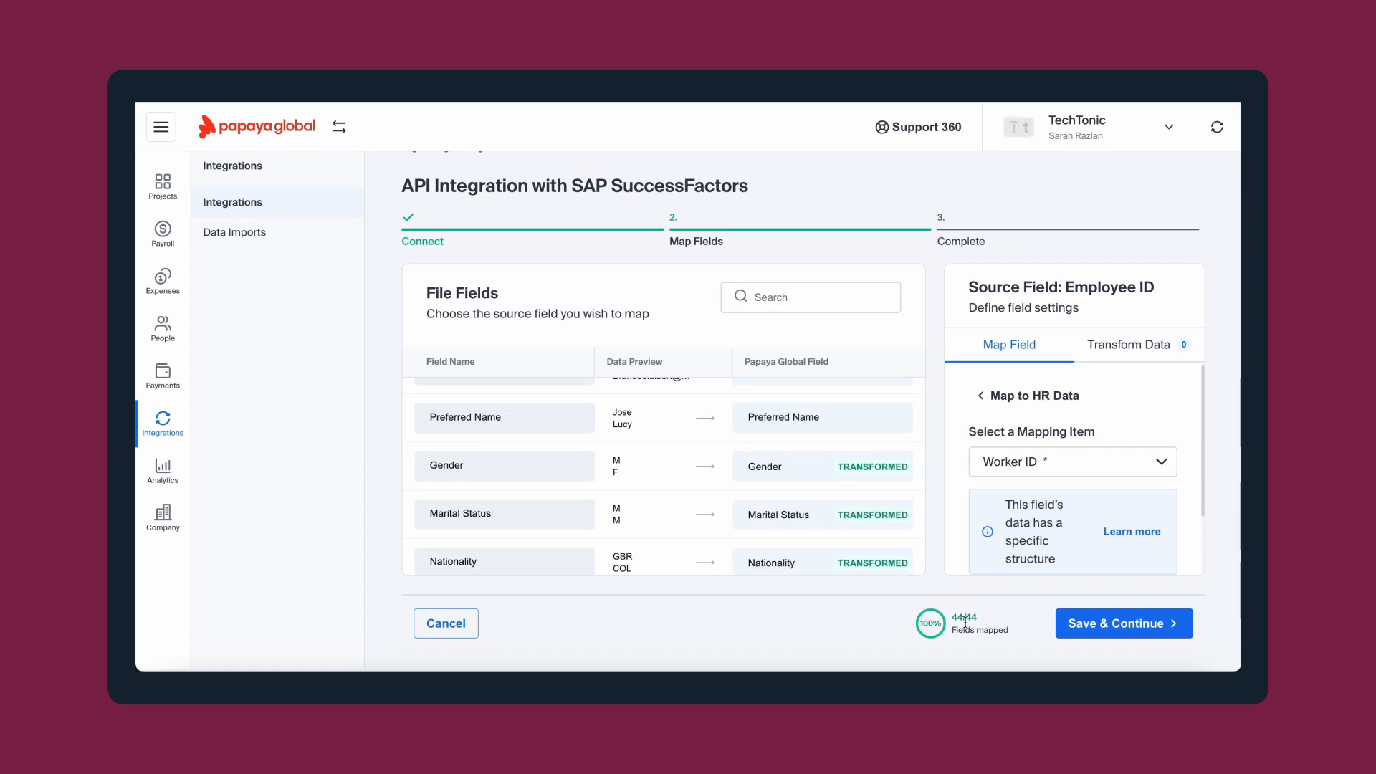
pyautogui.click(1079, 637)
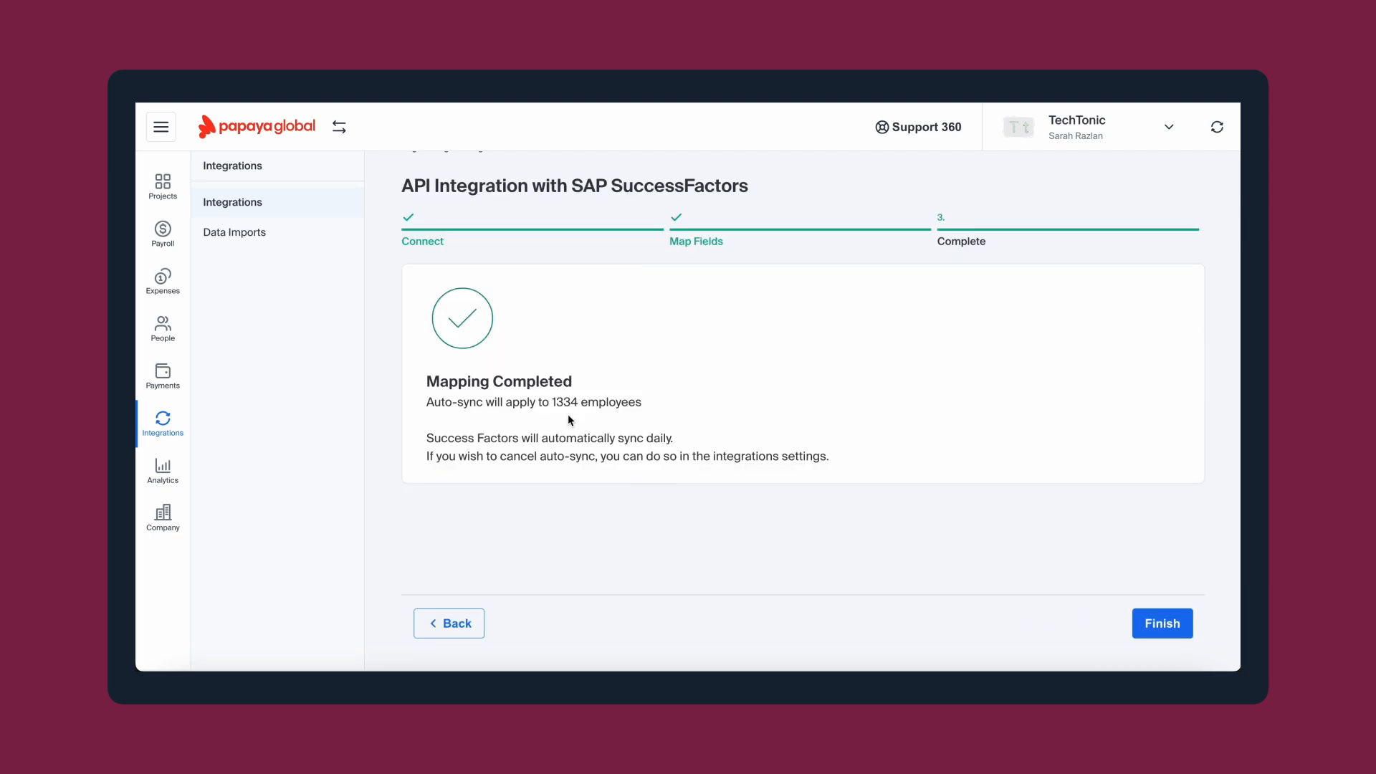
pyautogui.click(1148, 630)
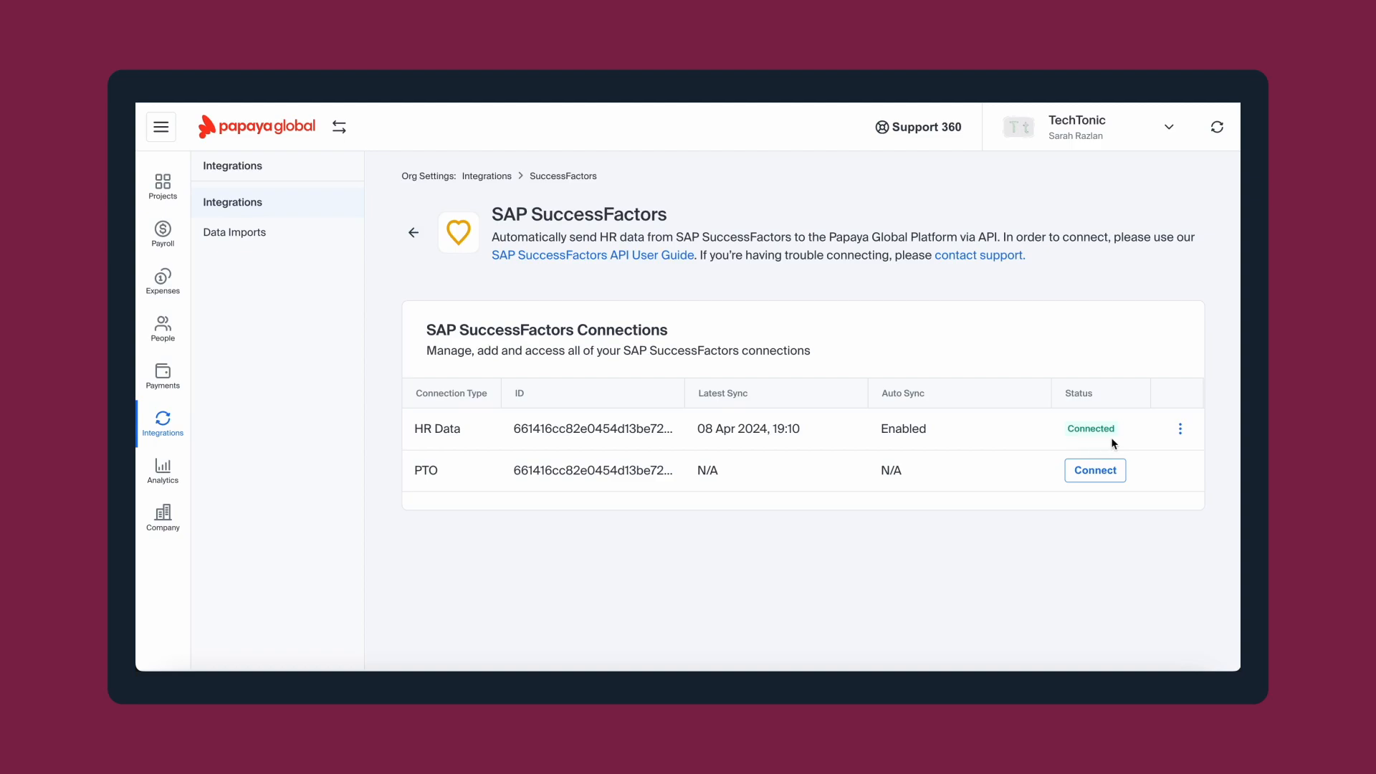
# - Show the available actions for the HR Data connection
pyautogui.click(1181, 430)
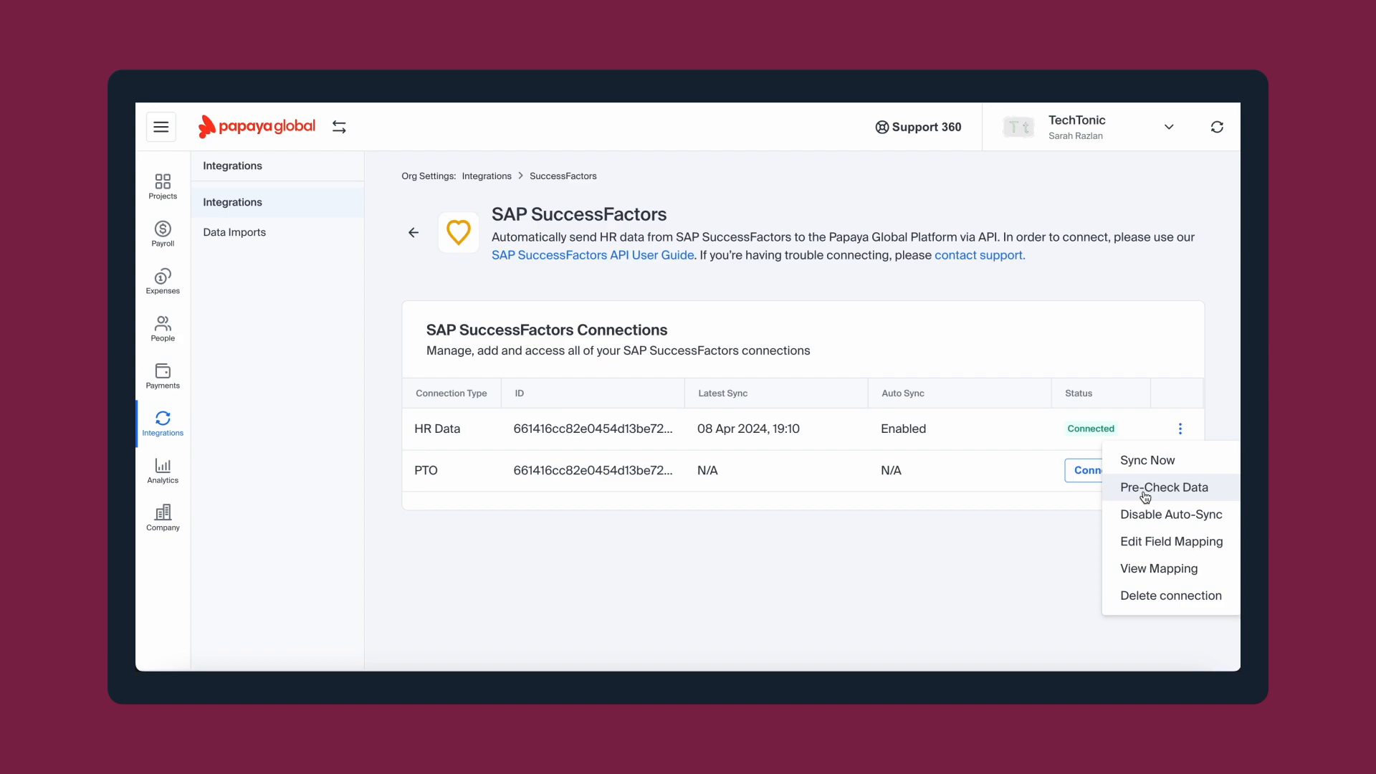
# - Set up the PTO connection for SAP SuccessFactors by reviewing and saving its existing field mapping, then finish the integration
pyautogui.click(1099, 518)
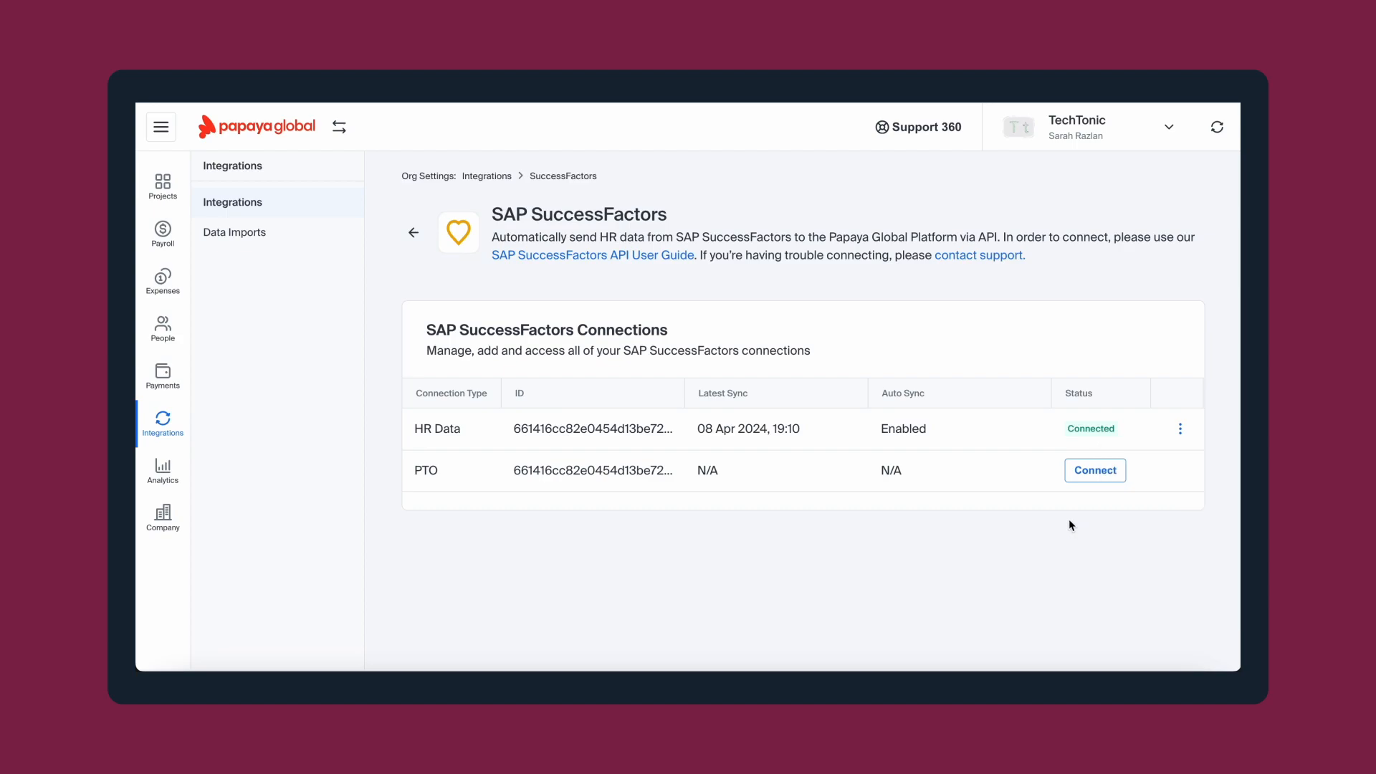
pyautogui.click(1096, 471)
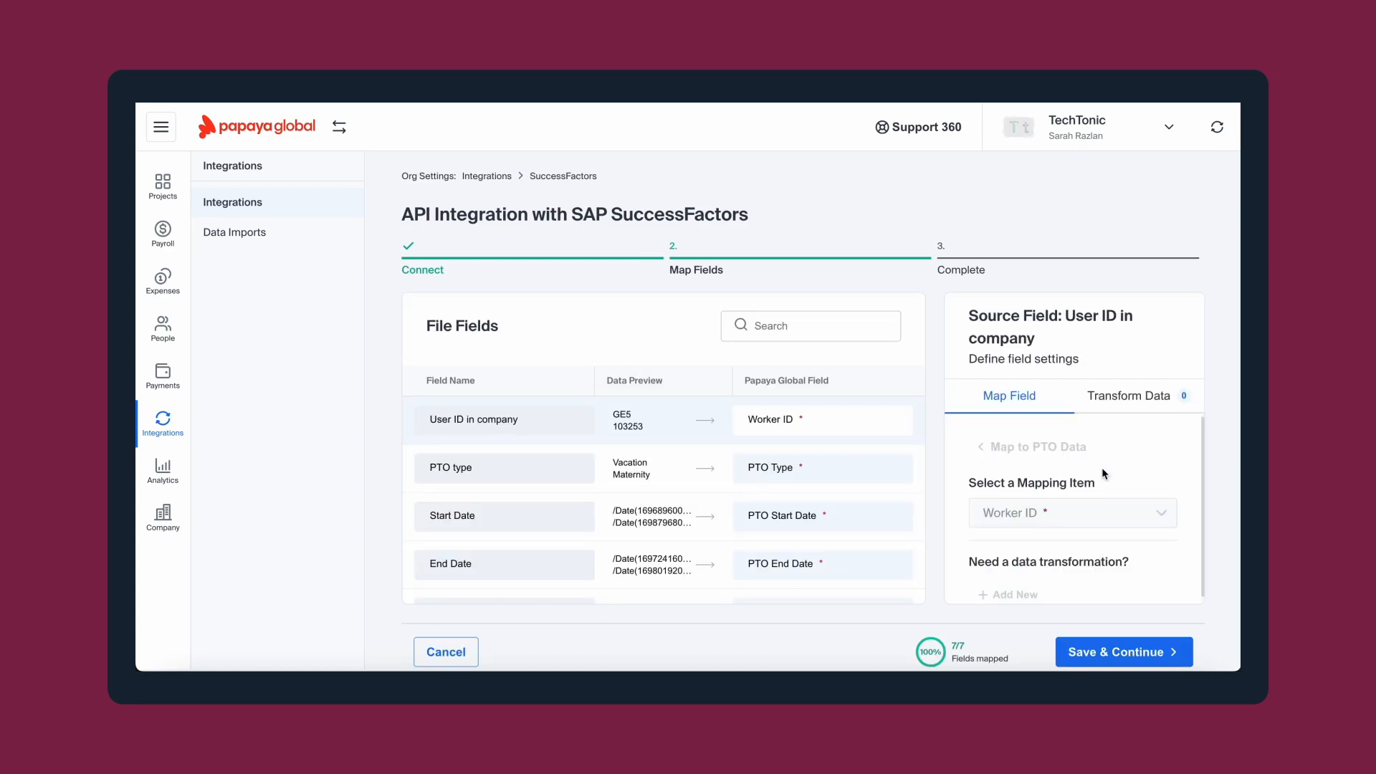
pyautogui.scroll(-3, 664, 489)
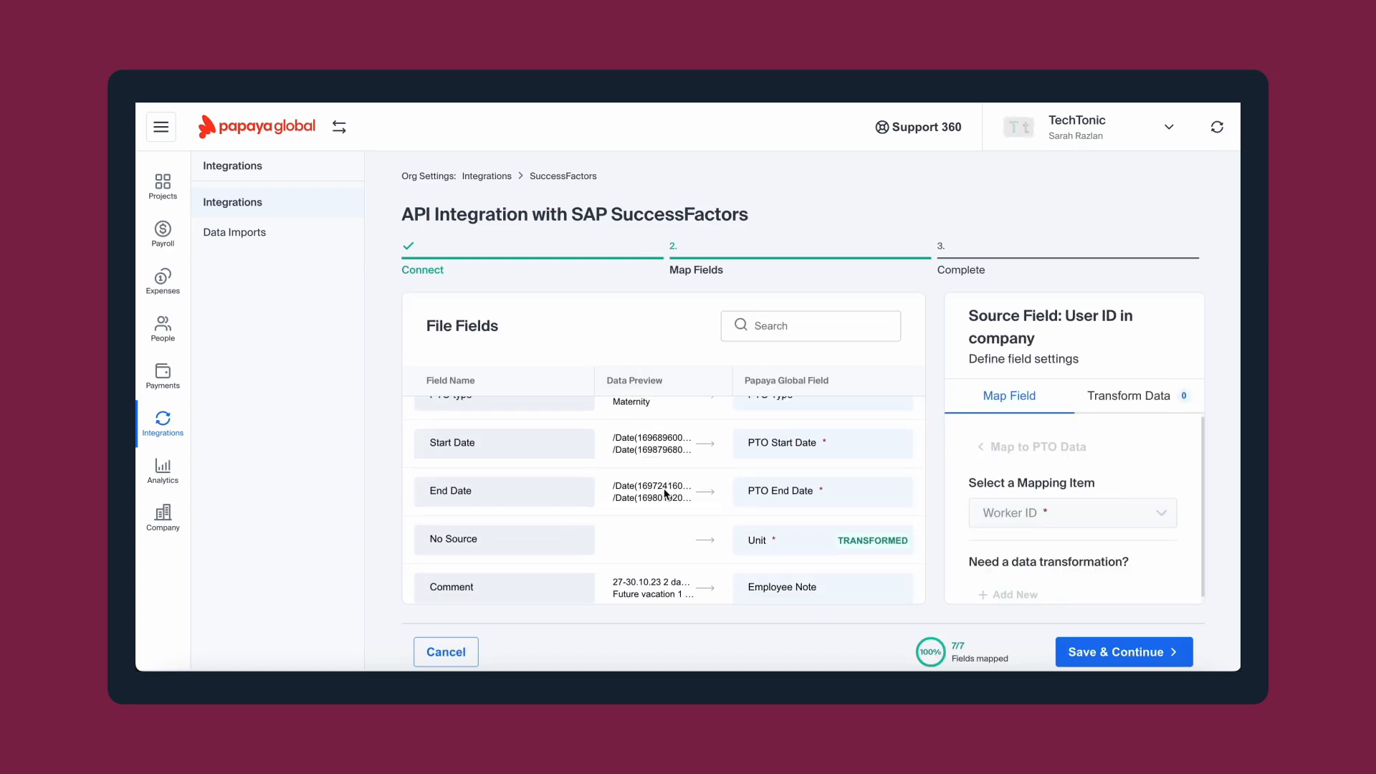
pyautogui.scroll(-1, 664, 488)
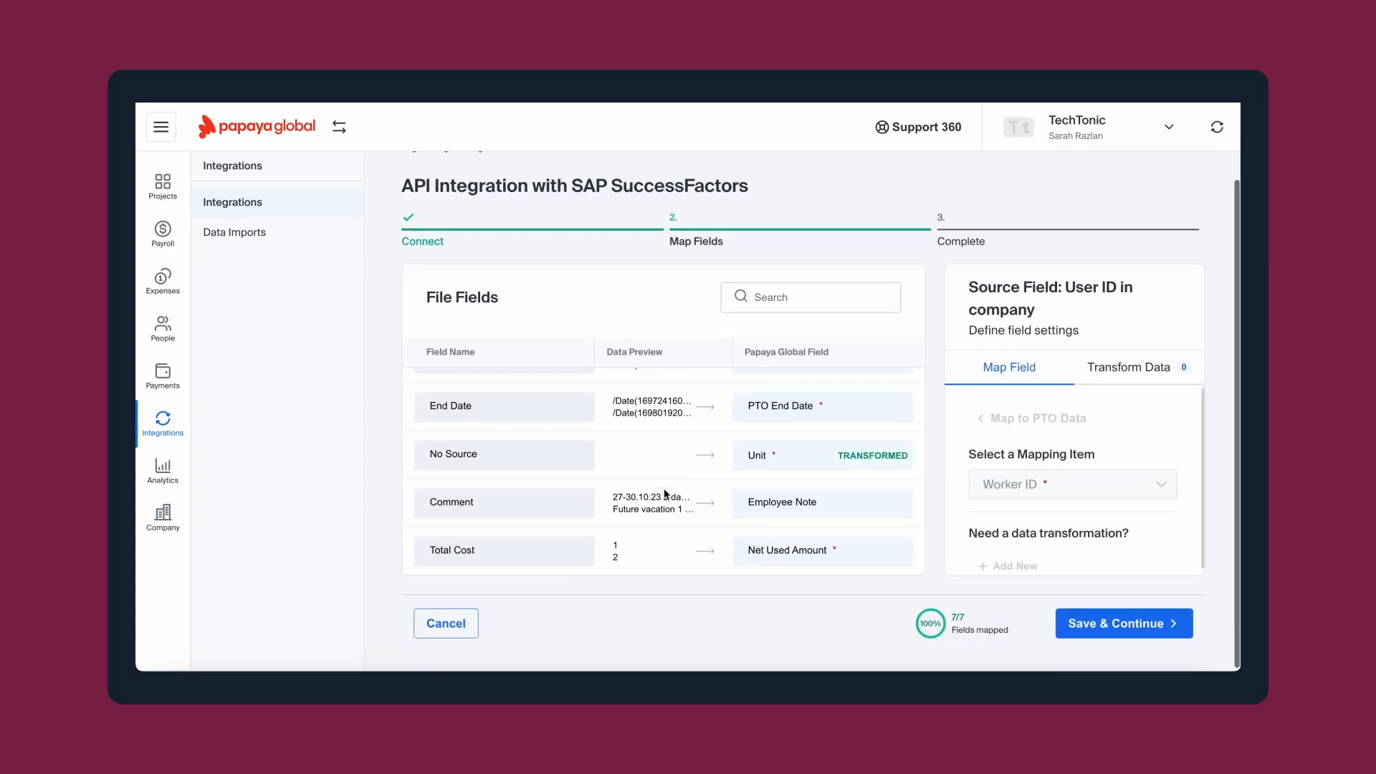
pyautogui.click(1077, 625)
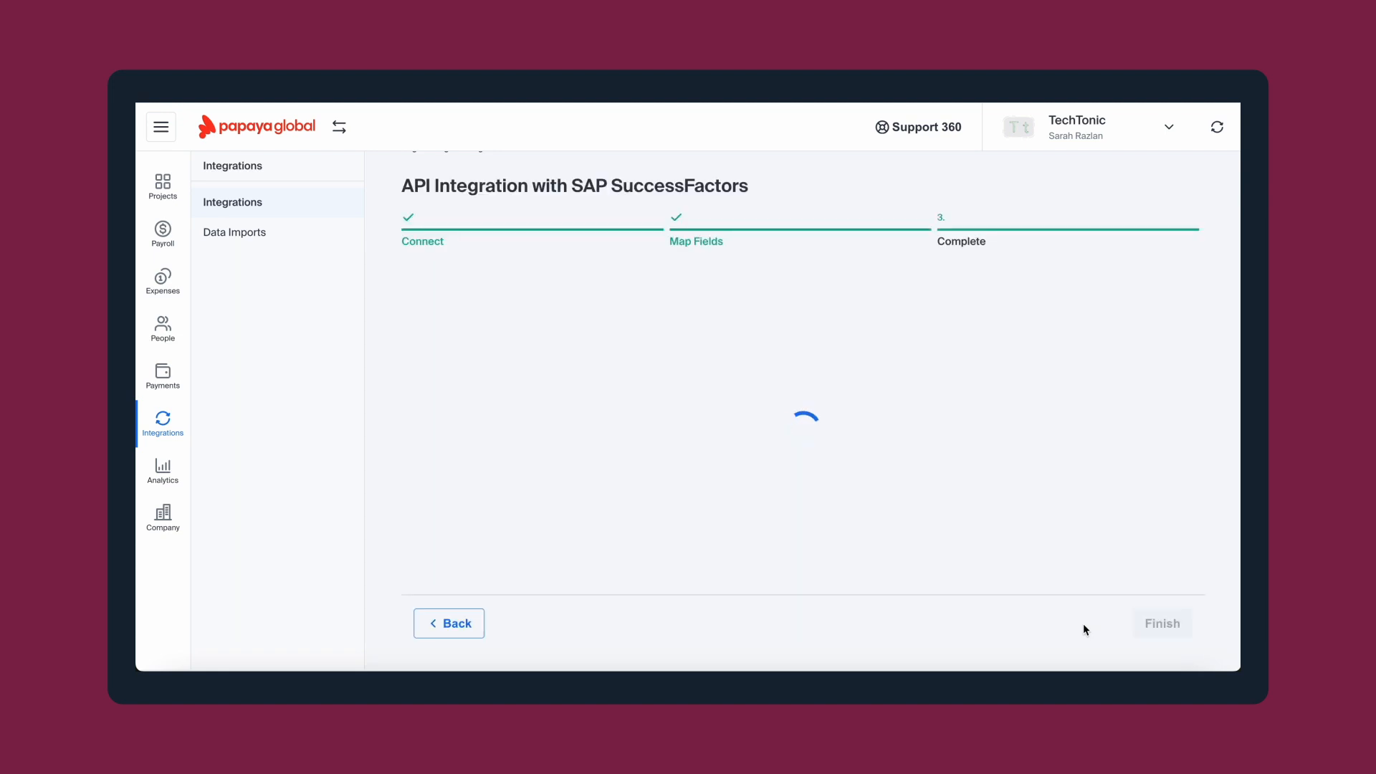
pyautogui.click(1148, 623)
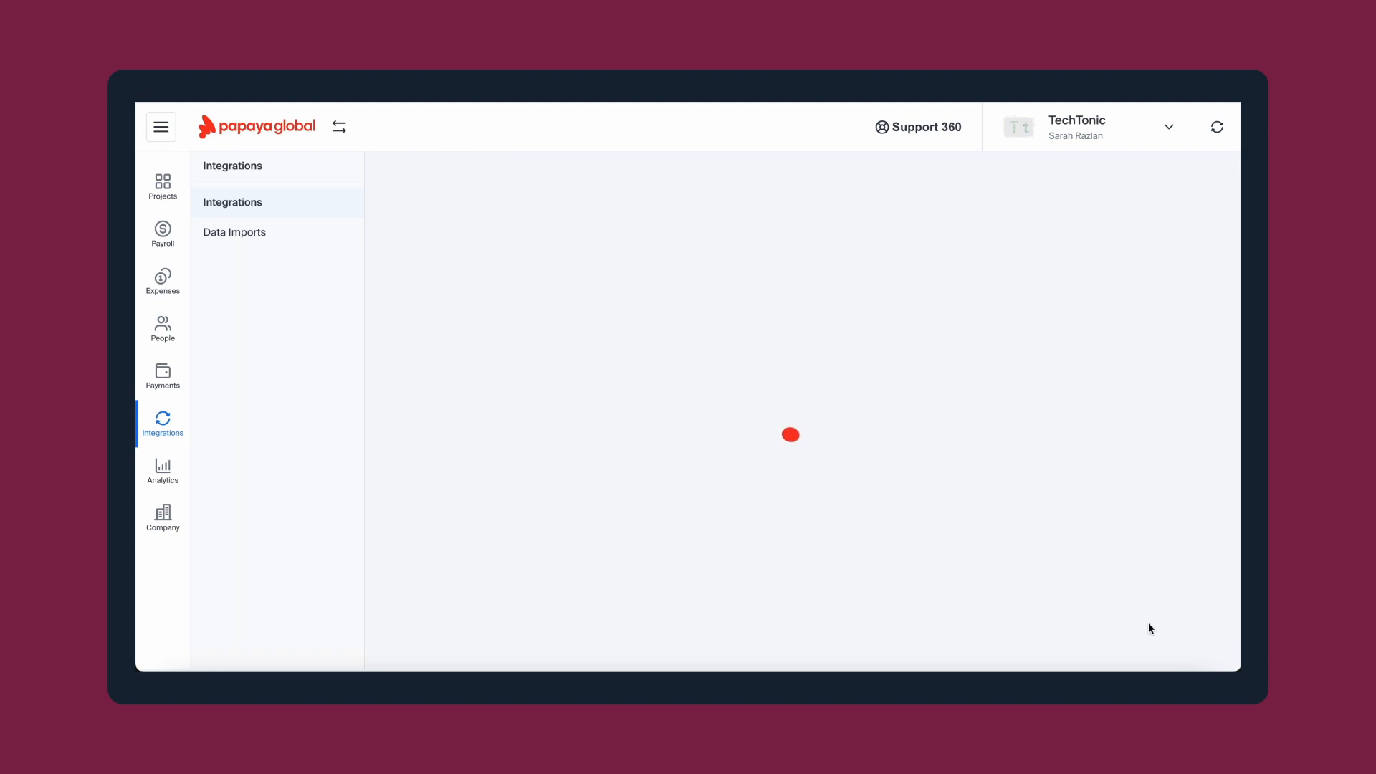